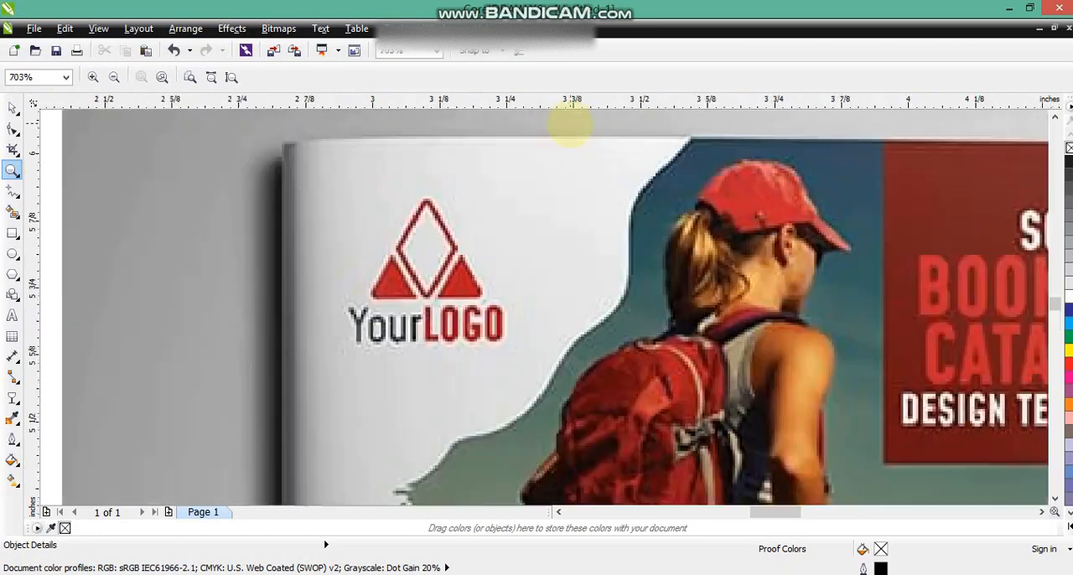
- Examine the logo, photo and text layout on the booklet mockup's front and back covers
right_click(568, 131)
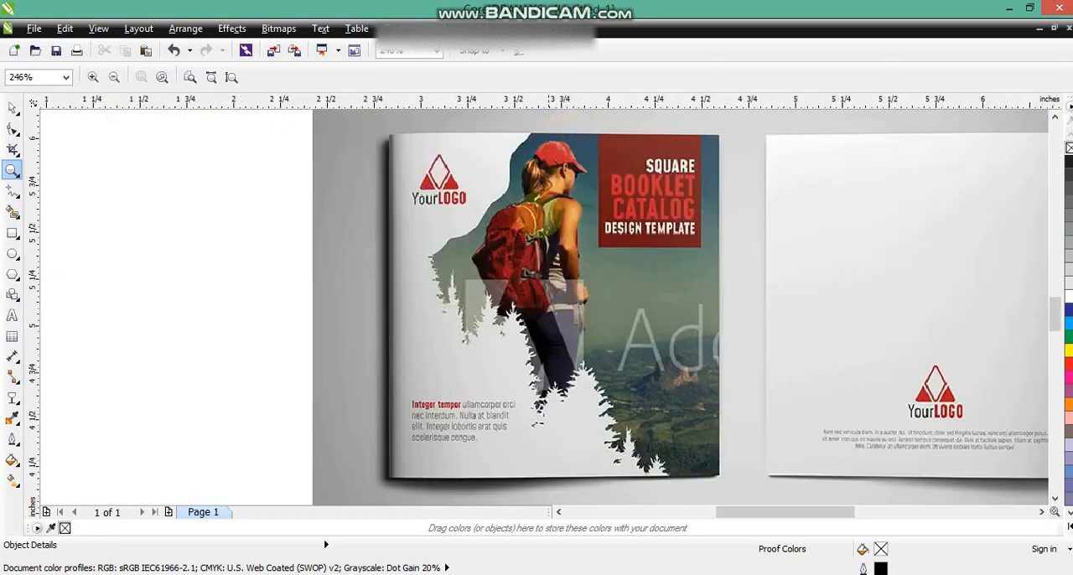
right_click(543, 240)
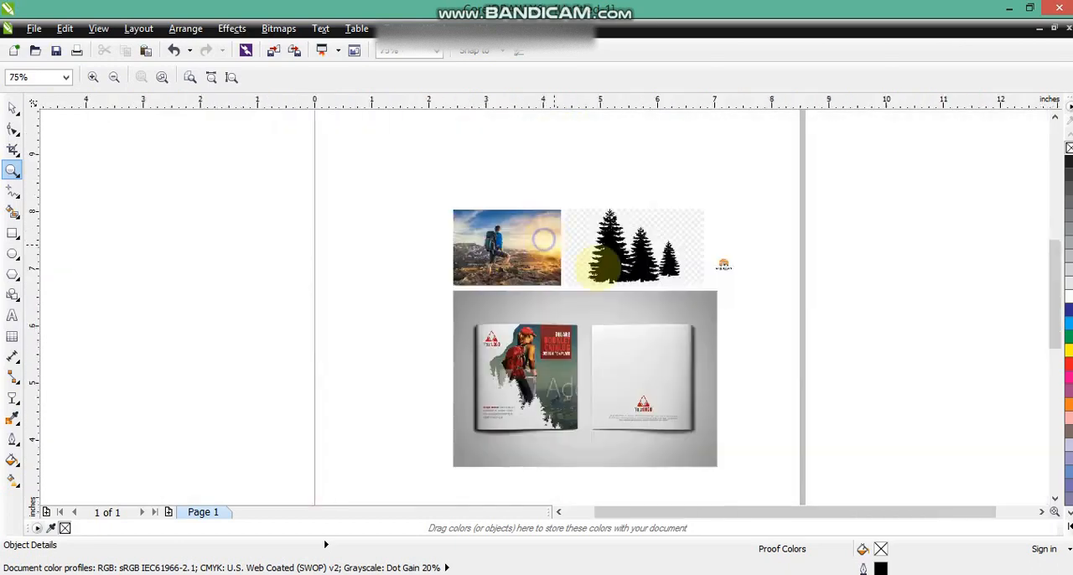
drag(732, 434, 732, 434)
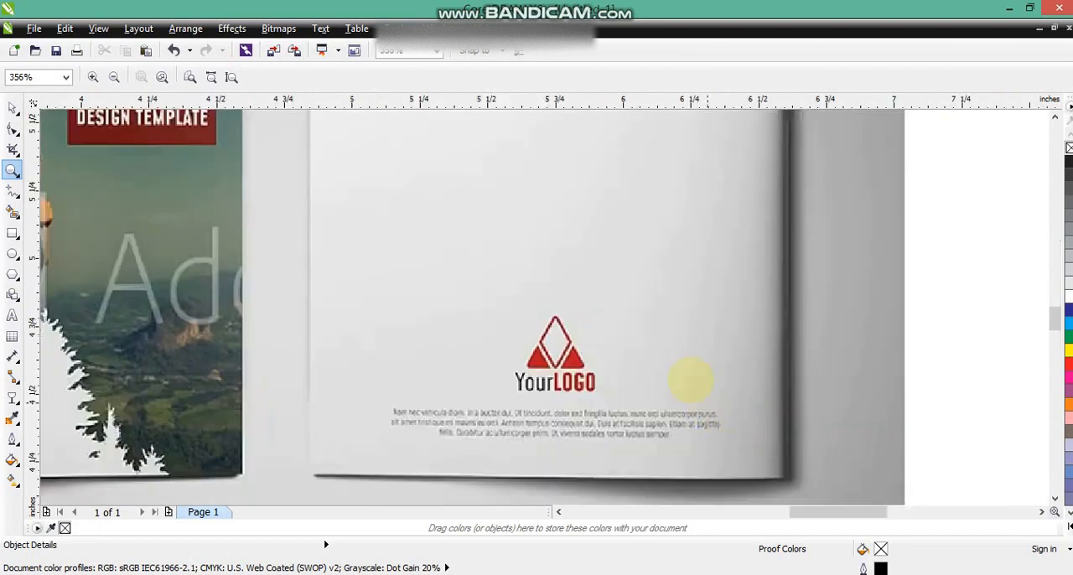
right_click(644, 342)
click(12, 108)
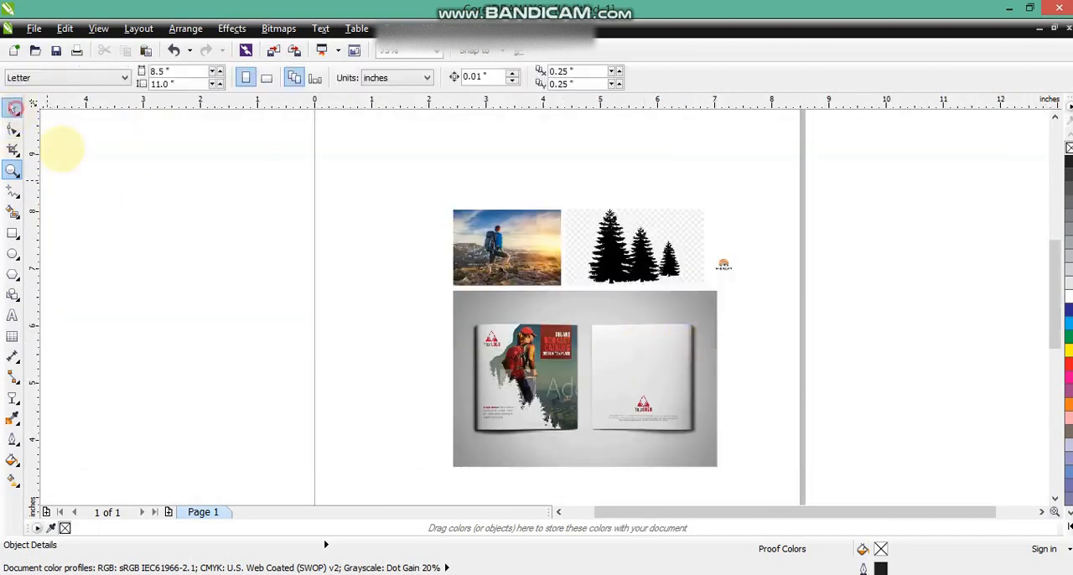
- Draw a square in the empty area beside the booklet mockup and set its size to 6.5 × 6.5 inches
click(12, 170)
drag(95, 271, 730, 471)
click(13, 232)
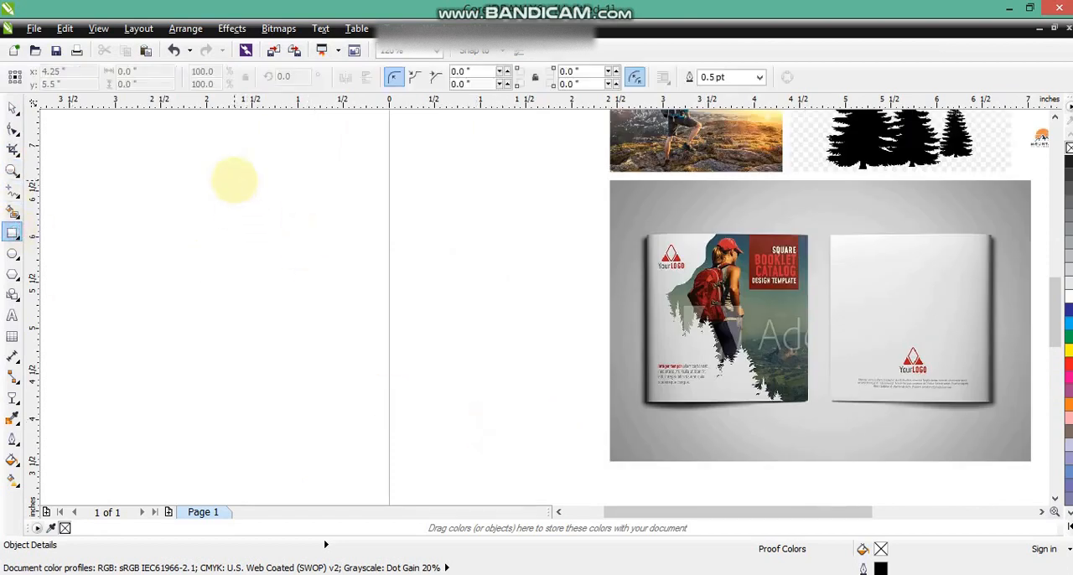
drag(235, 180, 483, 499)
click(13, 107)
scroll(83, 181, down, 2)
drag(155, 173, 102, 124)
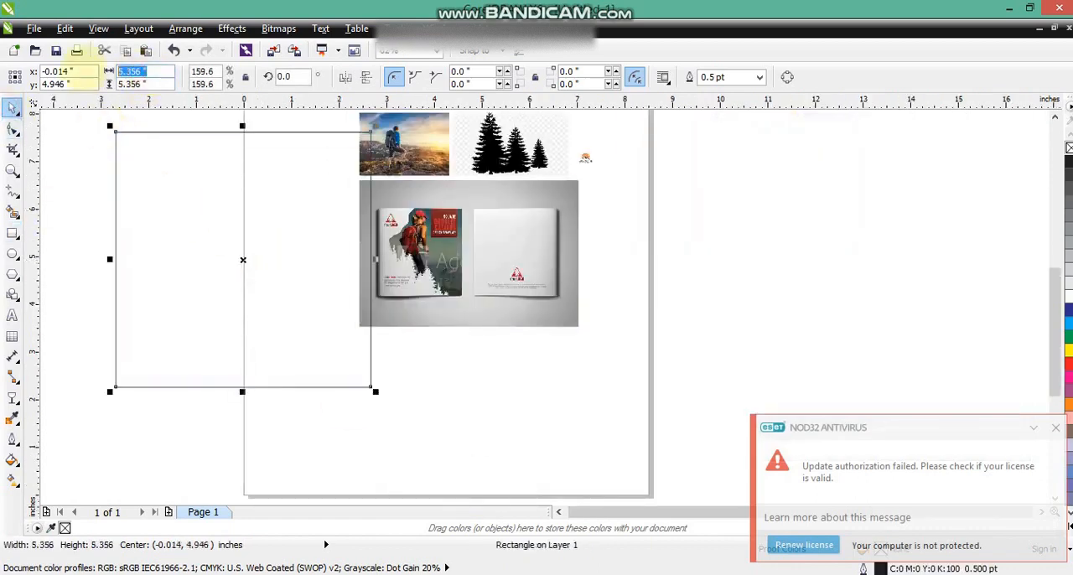
text(6.5)
key(Return)
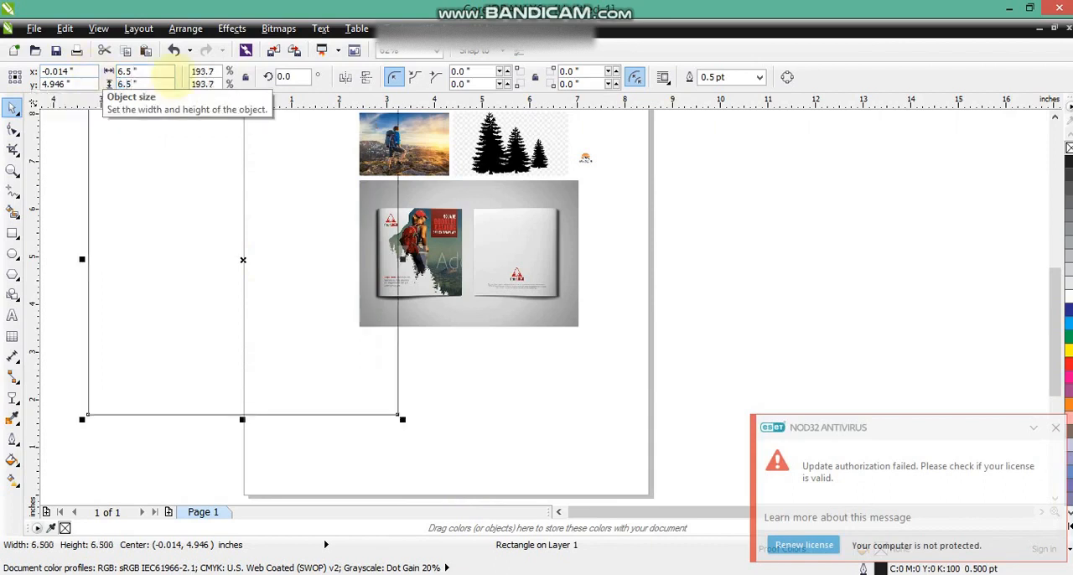
- Enlarge the hiker photo, trees, logo and booklet mockup together until the mockup is about 13.2 inches wide
scroll(292, 207, down, 1)
drag(548, 323, 308, 143)
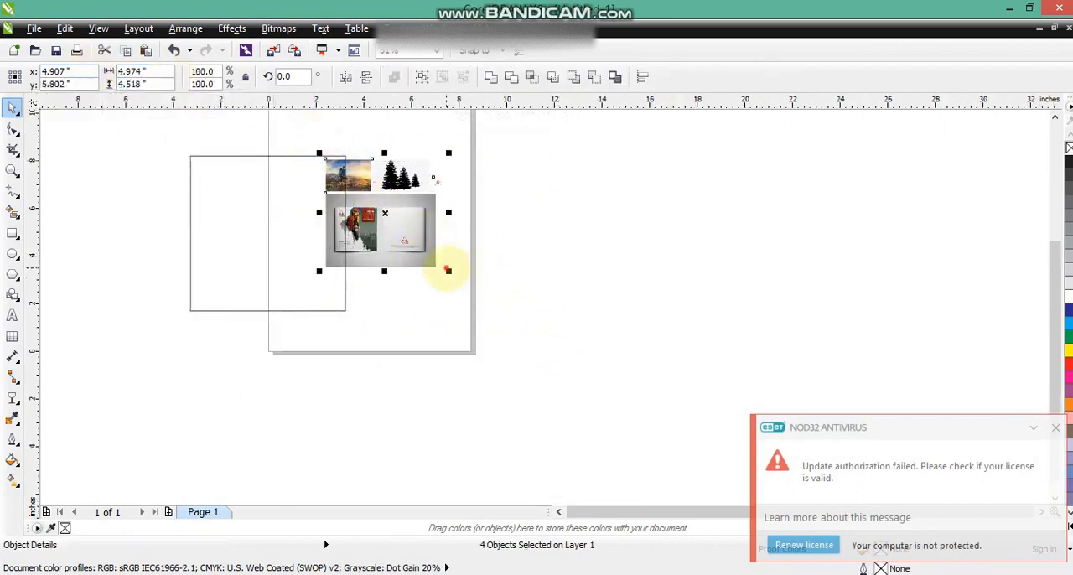
drag(448, 270, 456, 209)
click(363, 369)
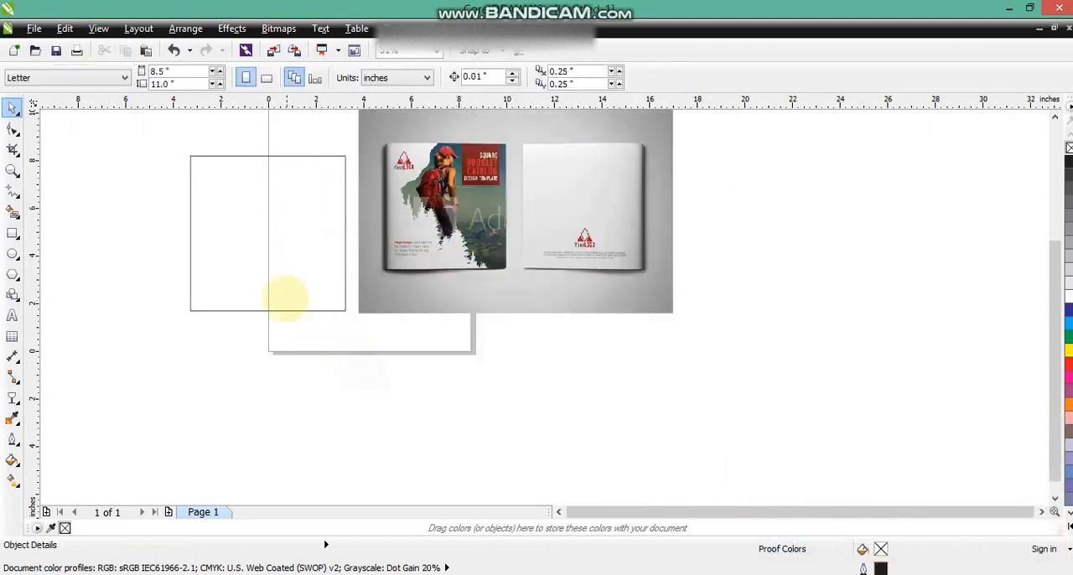
- Fill the 6.5-inch square with white and mirror a copy of it against its left edge
click(287, 309)
click(1069, 296)
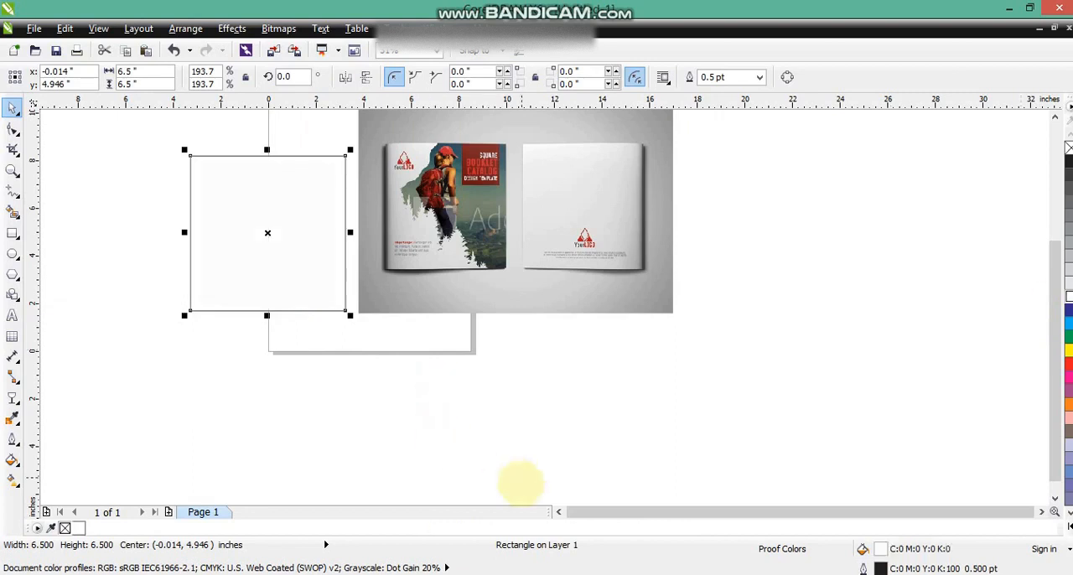
drag(351, 232, 107, 234)
right_click(106, 235)
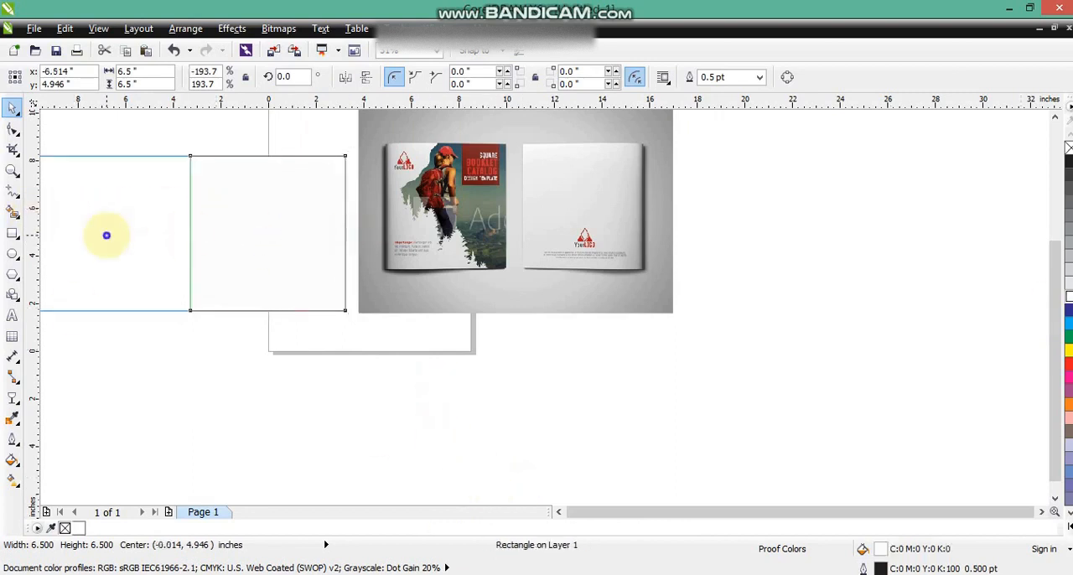
- Move both white squares directly below the booklet mockup
shift+click(233, 239)
drag(234, 240, 610, 383)
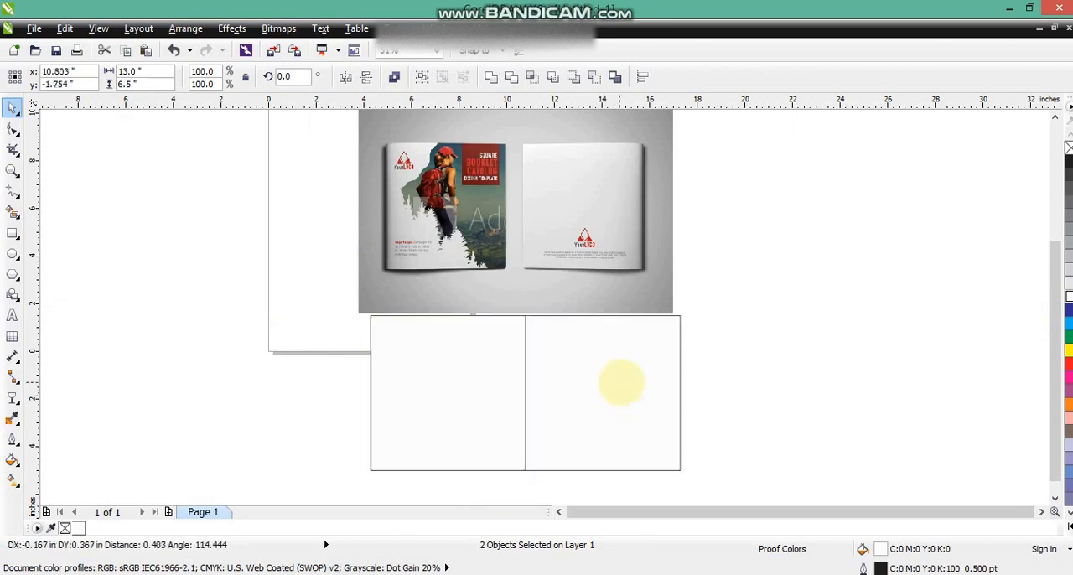
click(725, 347)
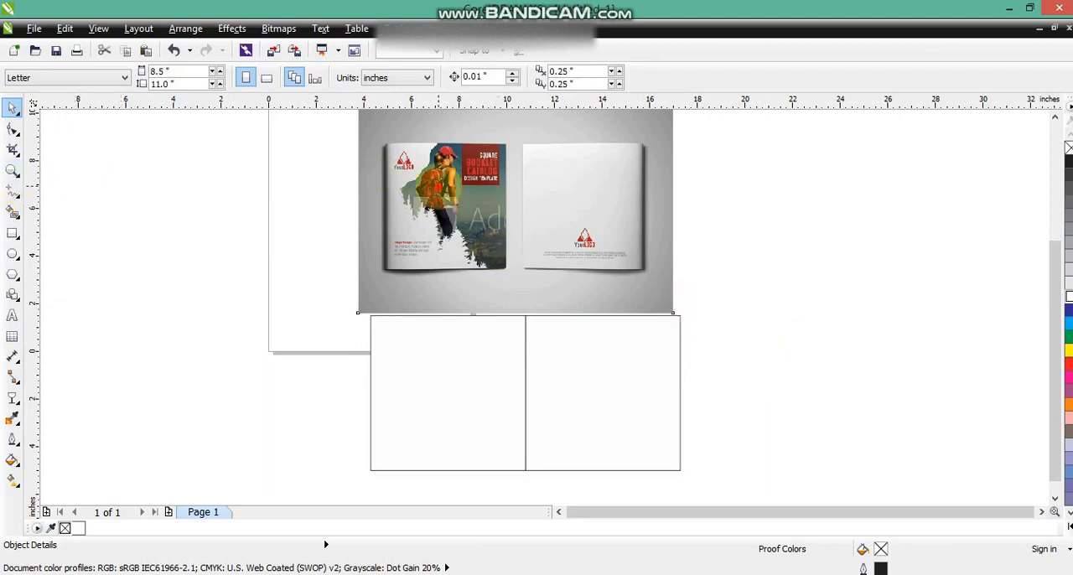
click(437, 220)
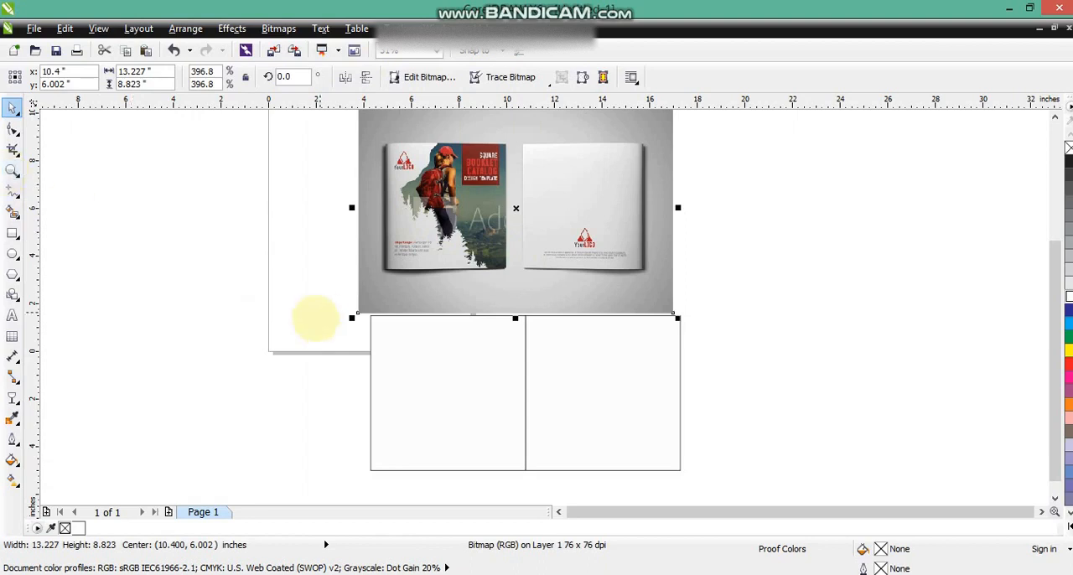
- Place the pair of white squares to the left of the booklet mockup
drag(319, 311, 723, 486)
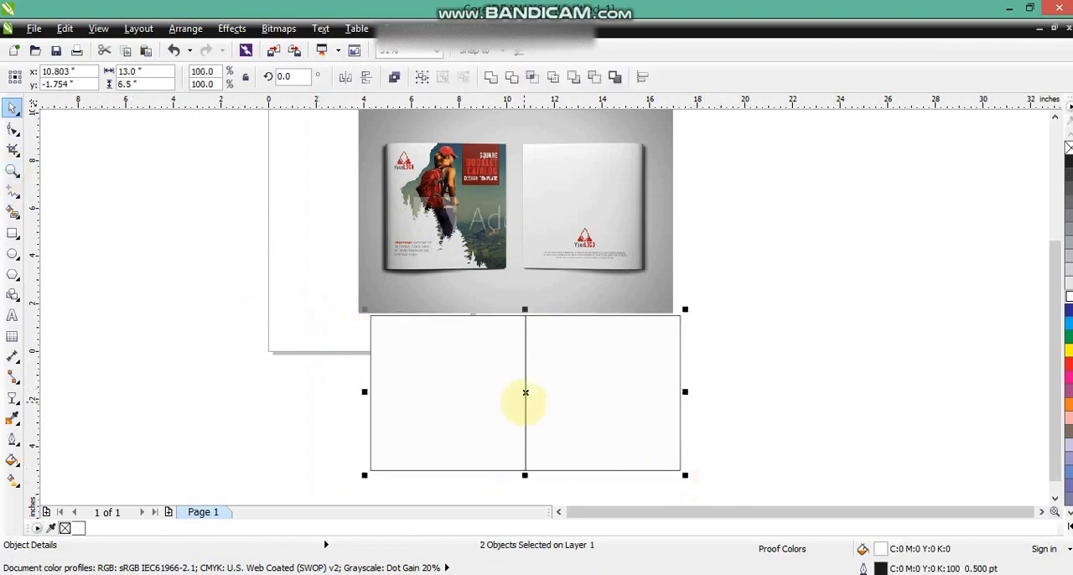
drag(524, 400, 189, 220)
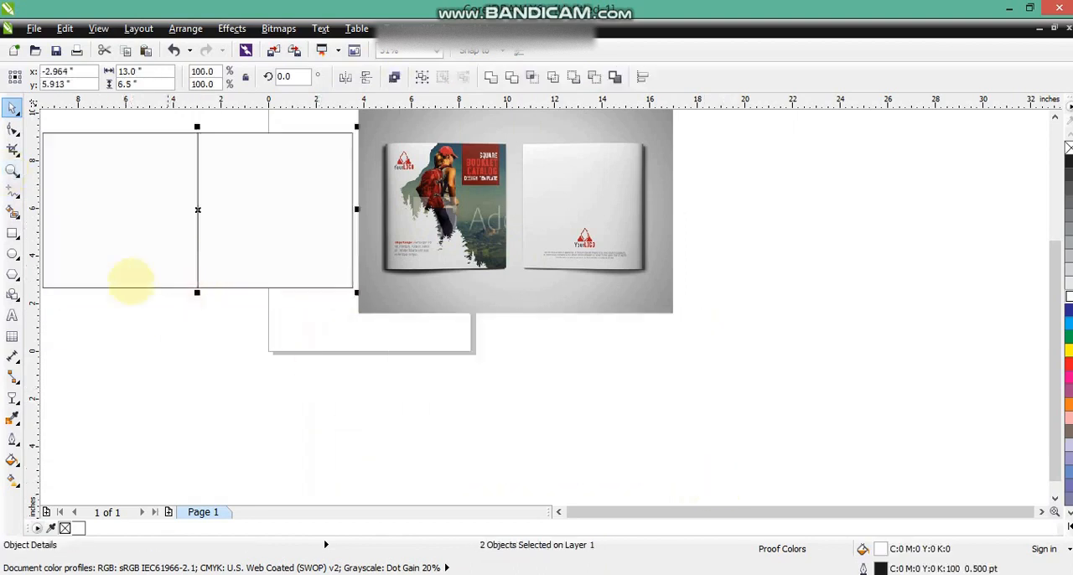
click(112, 114)
- Draw a closed straight-sided 12-node outline over the left part of the right square, about 5.7 × 6.9 inches, overlapping its top and bottom edges
click(12, 170)
drag(150, 125, 533, 309)
click(12, 107)
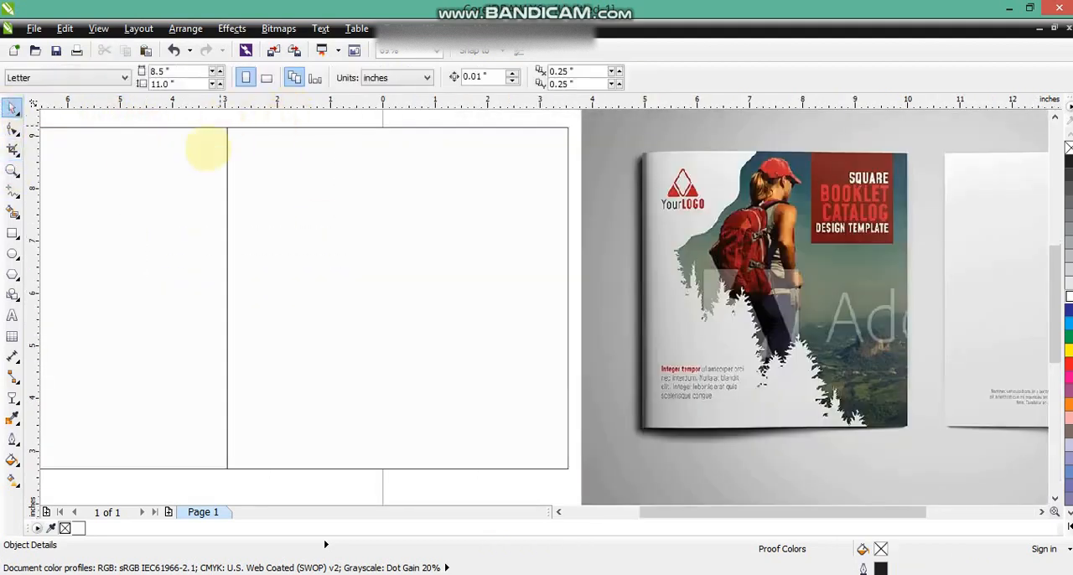
click(12, 191)
click(389, 121)
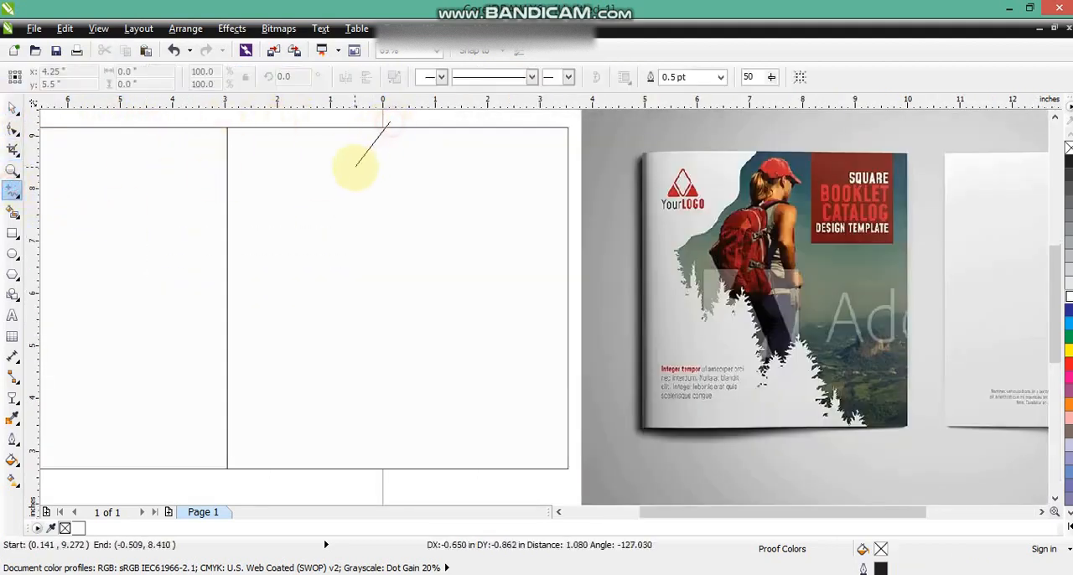
double_click(354, 168)
double_click(323, 200)
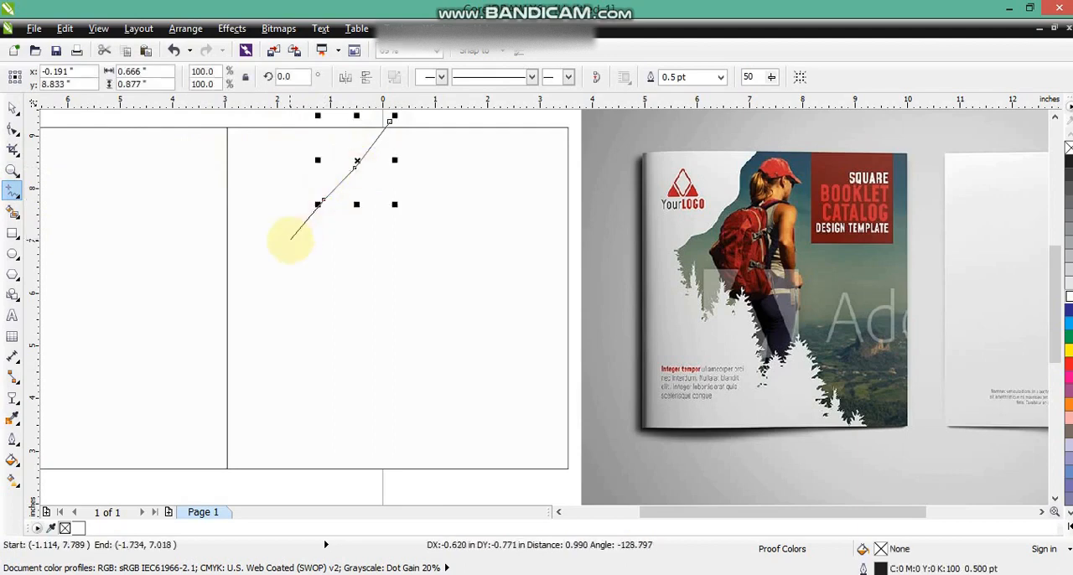
double_click(290, 240)
double_click(260, 276)
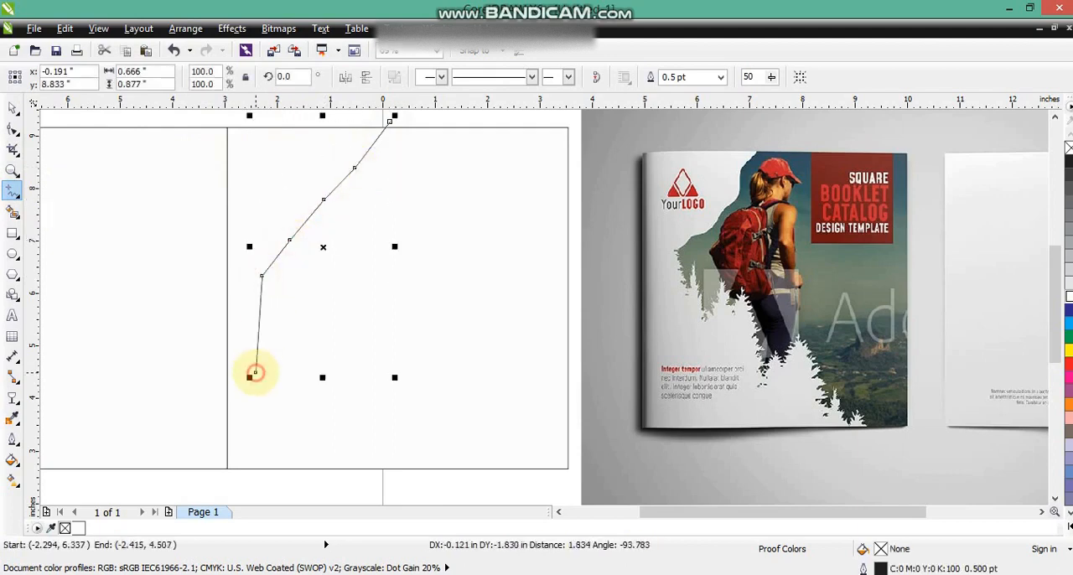
double_click(278, 421)
double_click(353, 439)
double_click(470, 450)
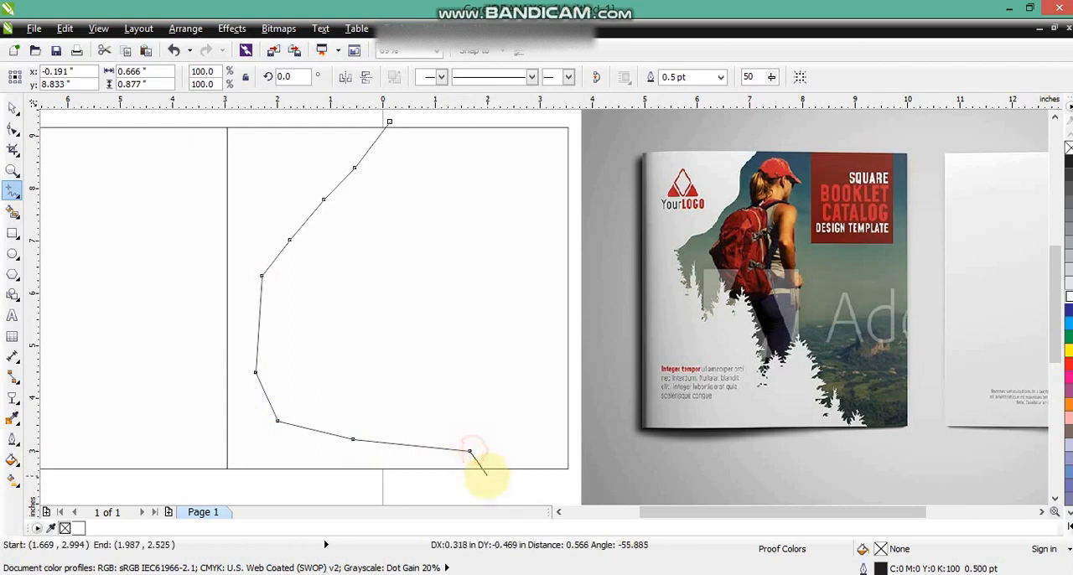
double_click(487, 475)
double_click(209, 479)
click(190, 120)
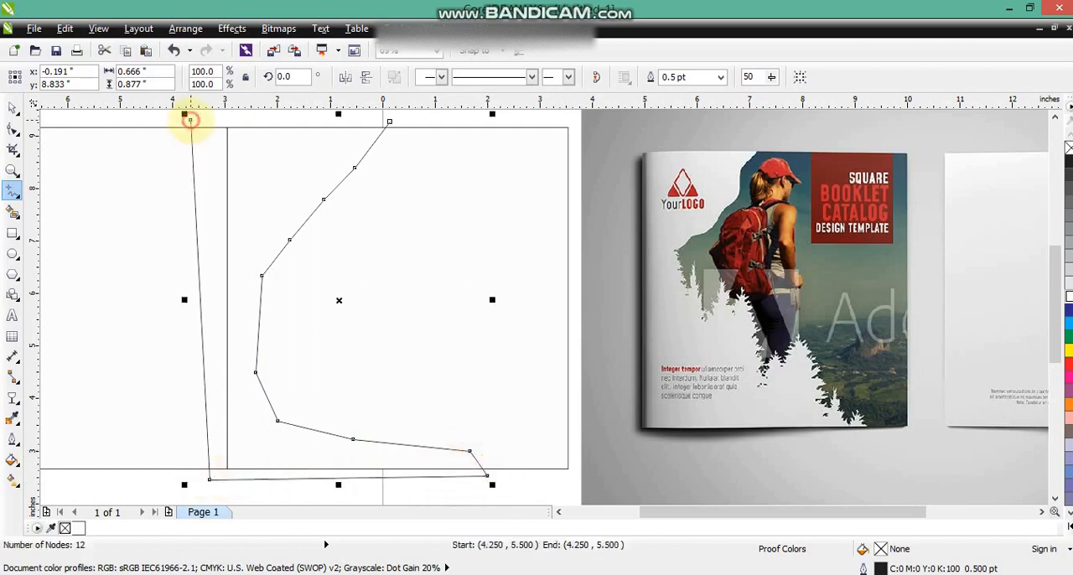
click(388, 122)
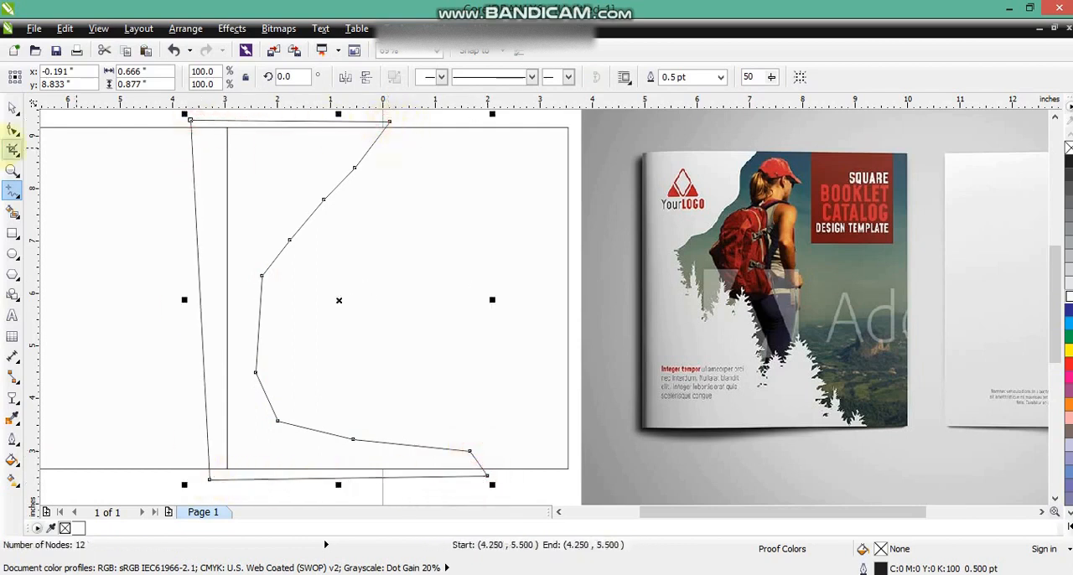
- Convert the outline's right-side segments to curves, bend the upper ones into waves, and fill the shape with black
click(13, 128)
drag(205, 120, 519, 465)
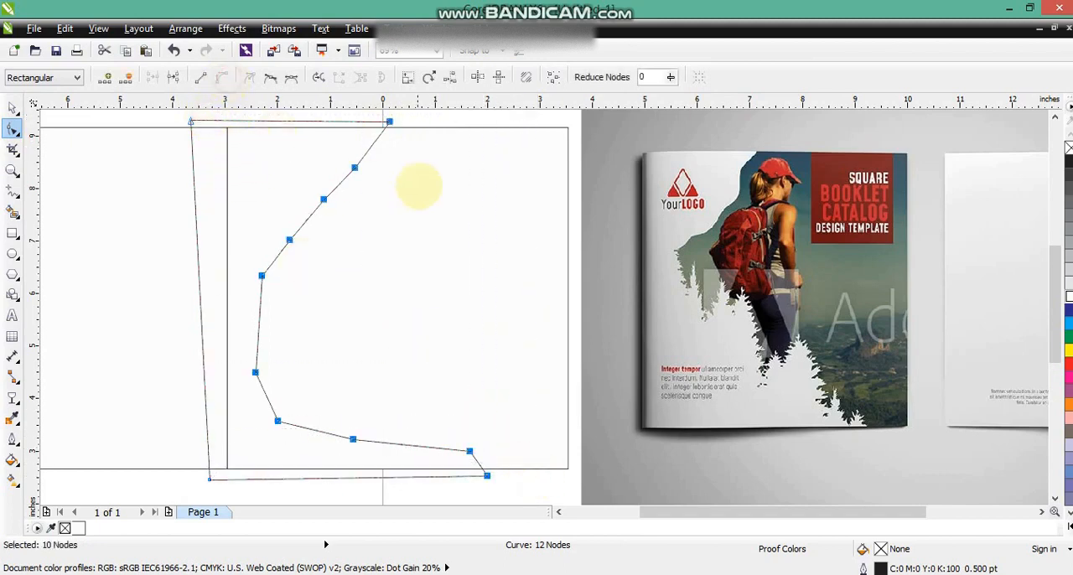
drag(371, 149, 365, 145)
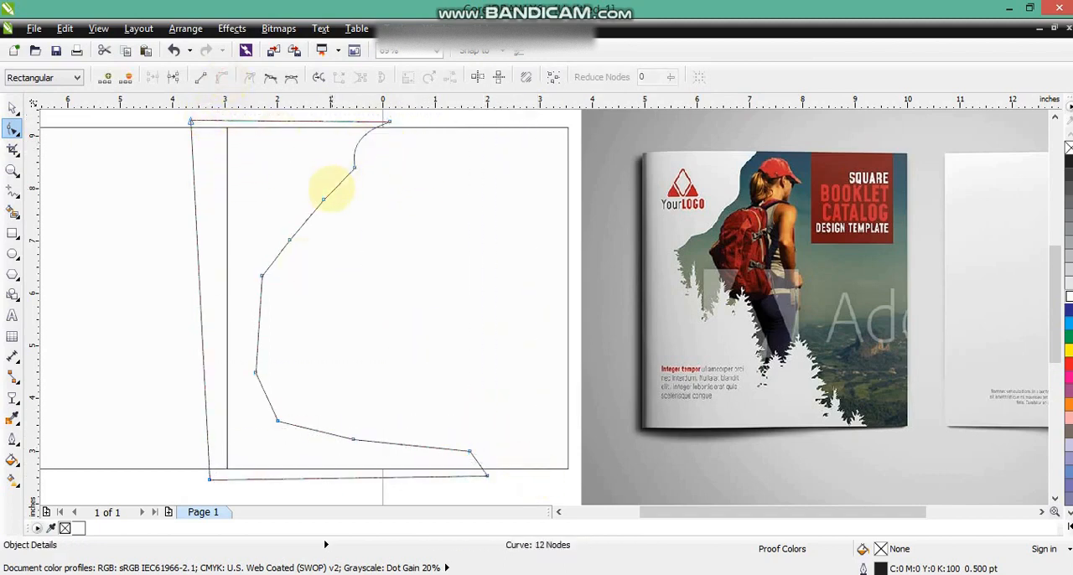
drag(342, 193, 339, 192)
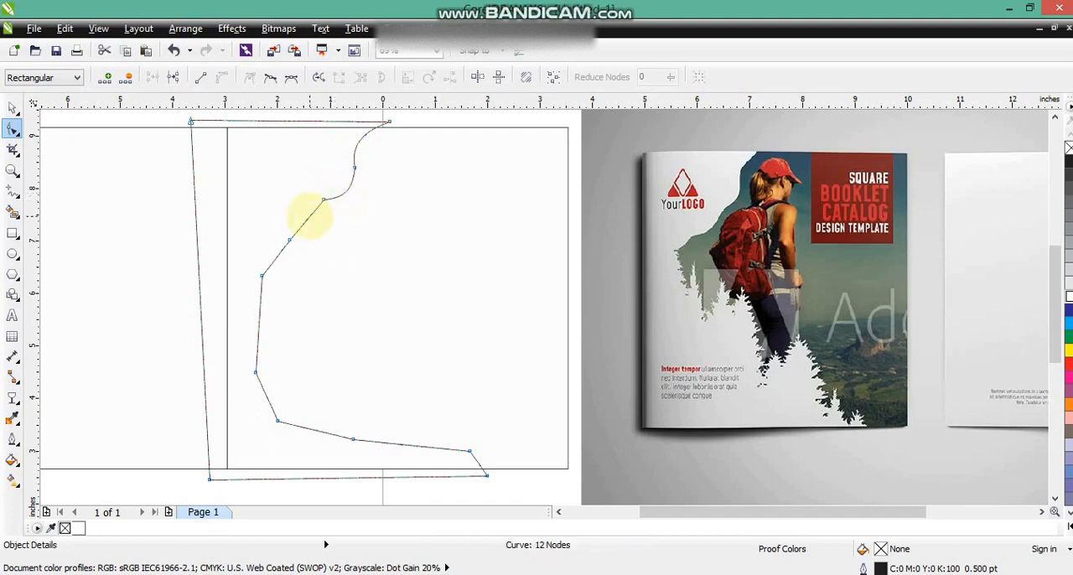
click(321, 201)
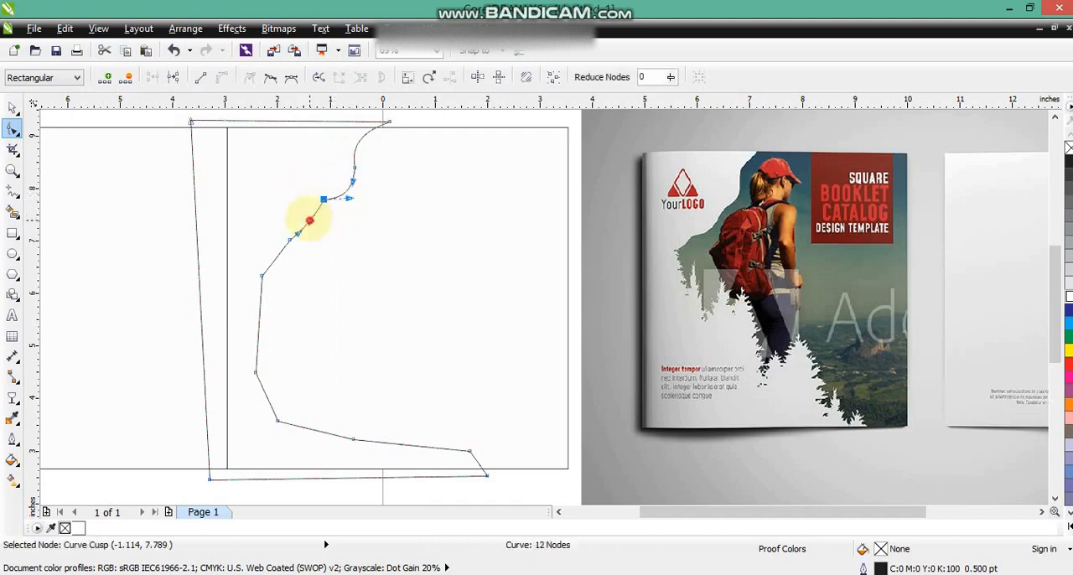
drag(310, 220, 270, 246)
drag(271, 265, 284, 267)
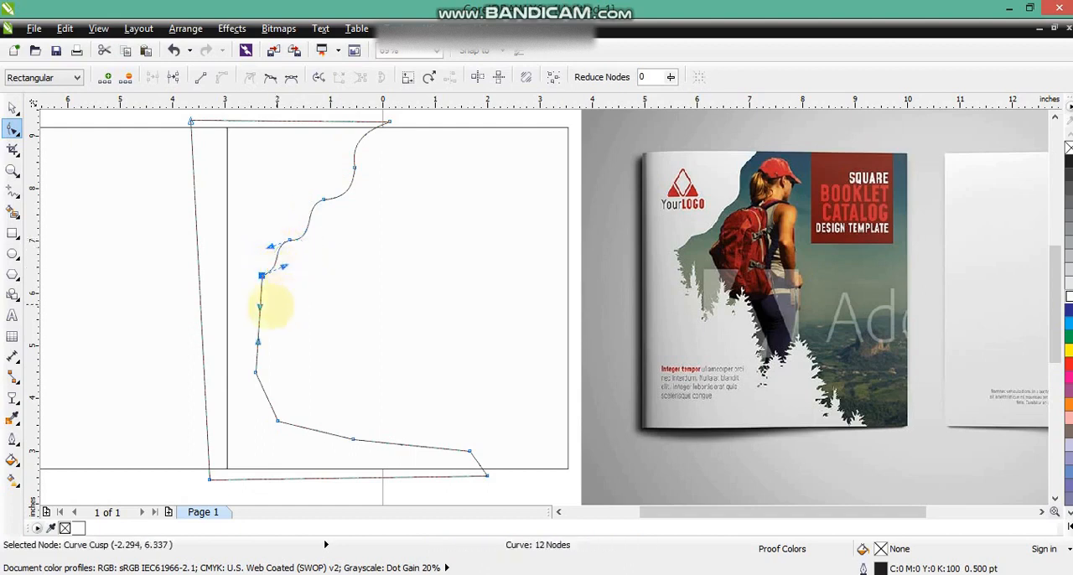
mouse_move(260, 306)
mouse_down()
mouse_move(253, 296)
mouse_move(254, 306)
mouse_up()
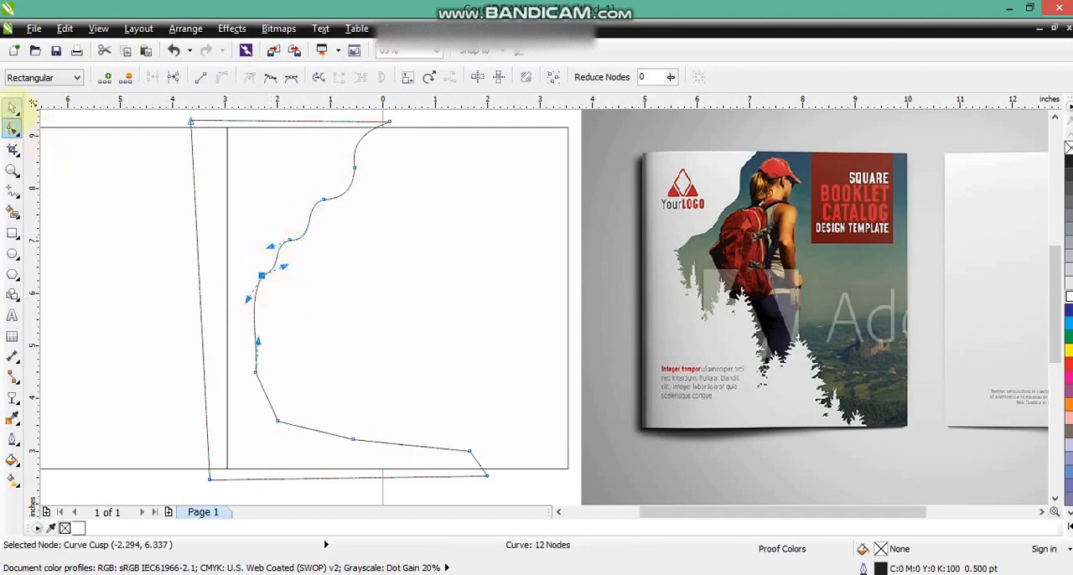
key(space)
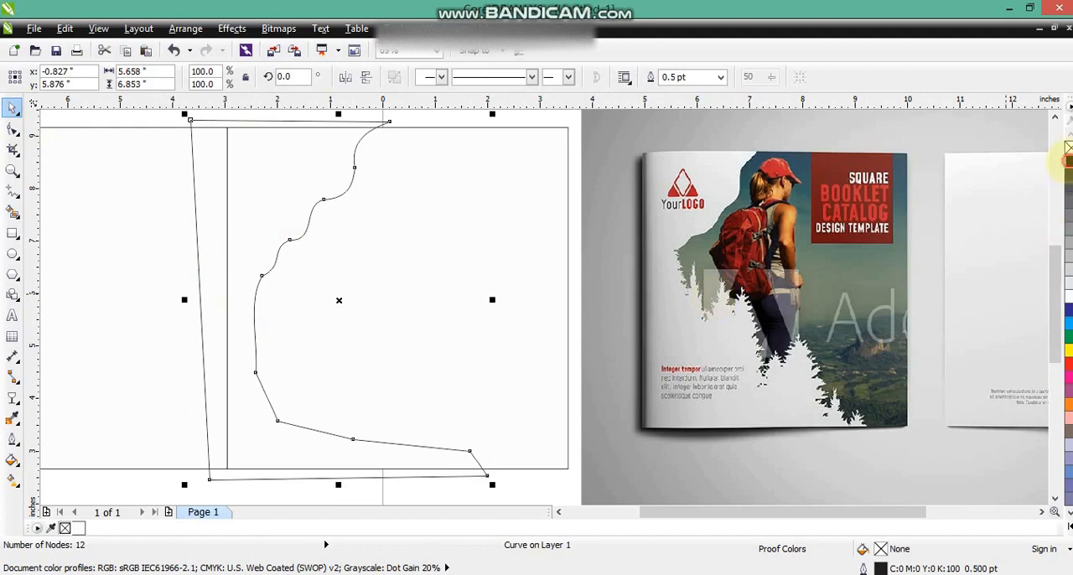
click(1067, 159)
- Move the pine tree image to the left of the squares and outline-trace it as a low quality image
scroll(634, 241, down, 2)
mouse_move(865, 126)
mouse_down()
mouse_move(188, 314)
mouse_move(125, 363)
mouse_up()
key(shift+F2)
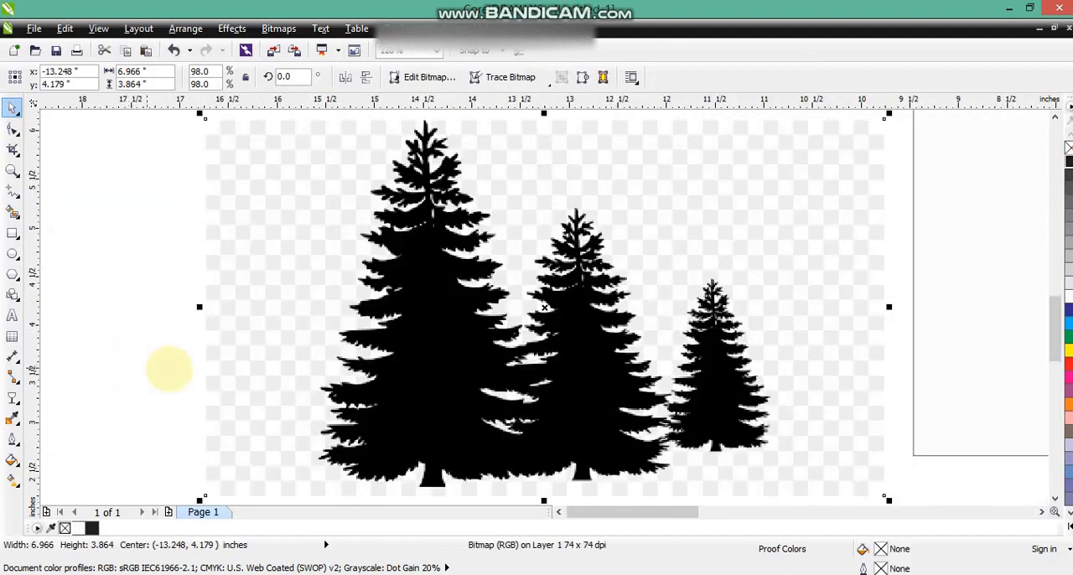
right_click(446, 354)
mouse_move(519, 87)
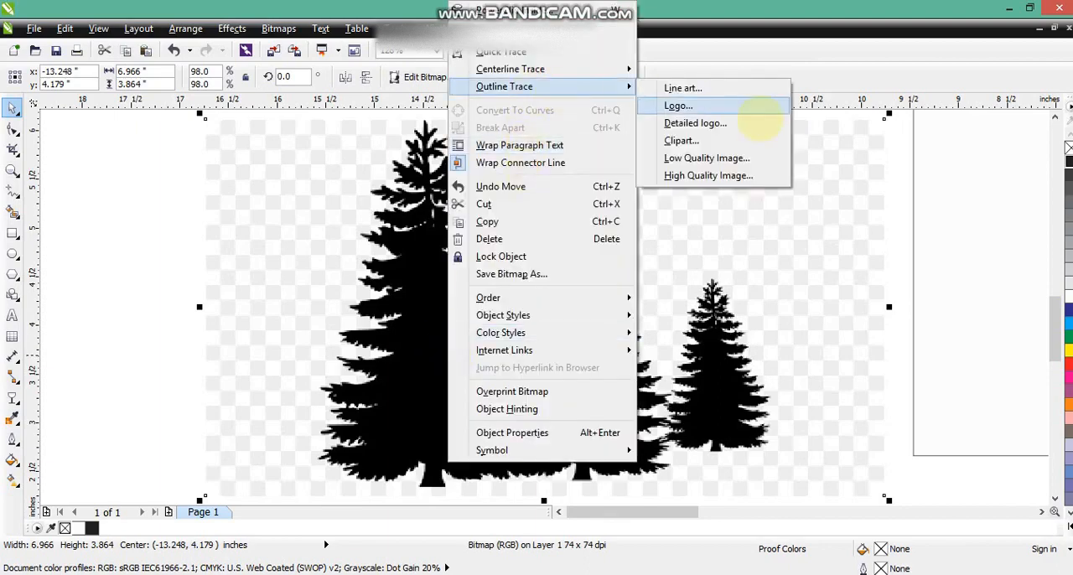
click(742, 158)
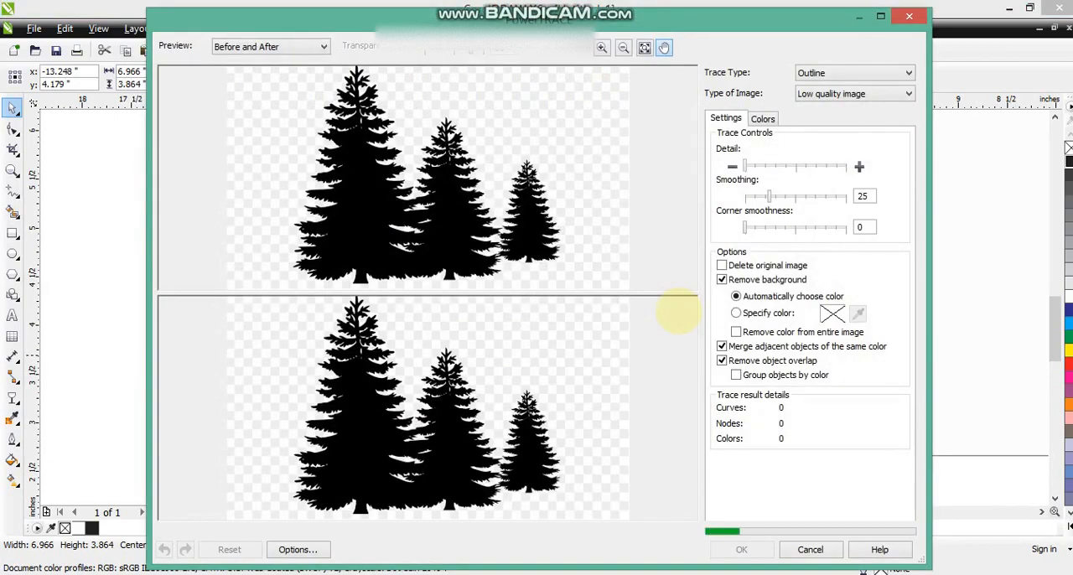
click(741, 548)
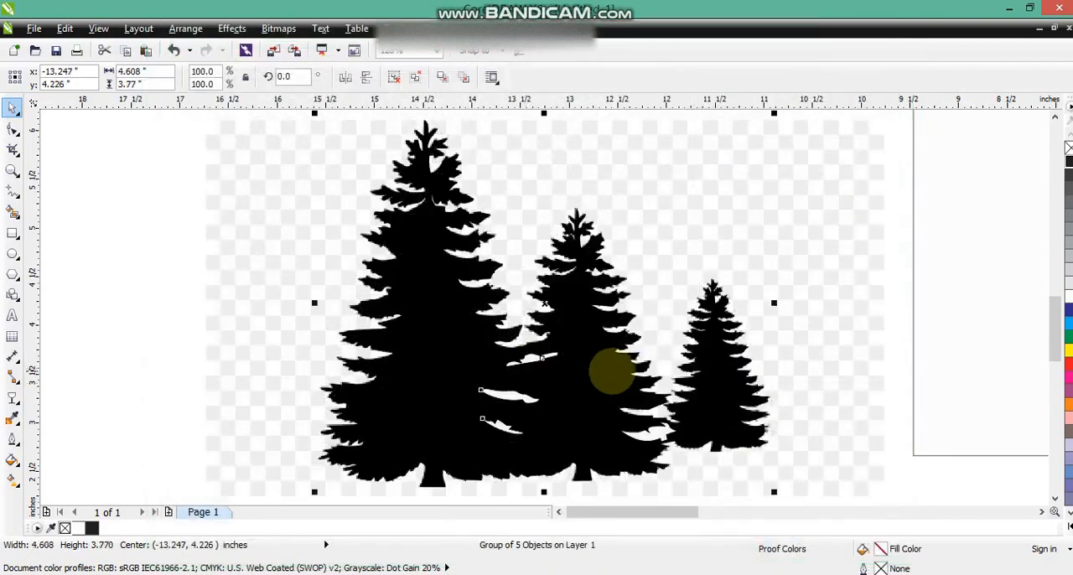
- Move the traced trees clear of the original tree bitmap and delete the bitmap
scroll(606, 371, down, 2)
click(497, 359)
key(Delete)
click(345, 369)
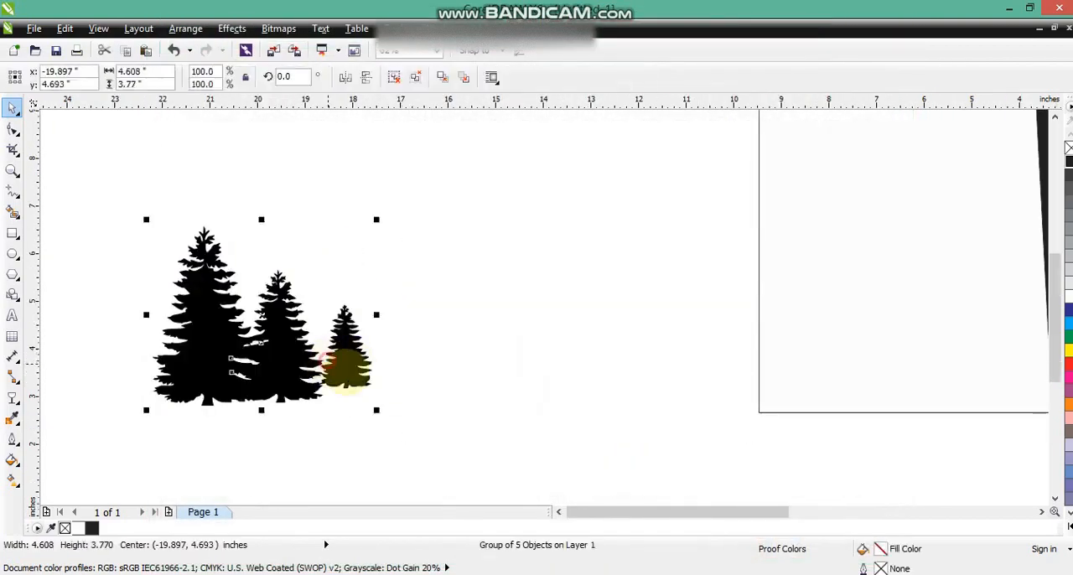
- Ungroup the traced trees completely and move the black tree silhouette curve away from the leftover trace pieces
click(394, 77)
drag(426, 254, 331, 423)
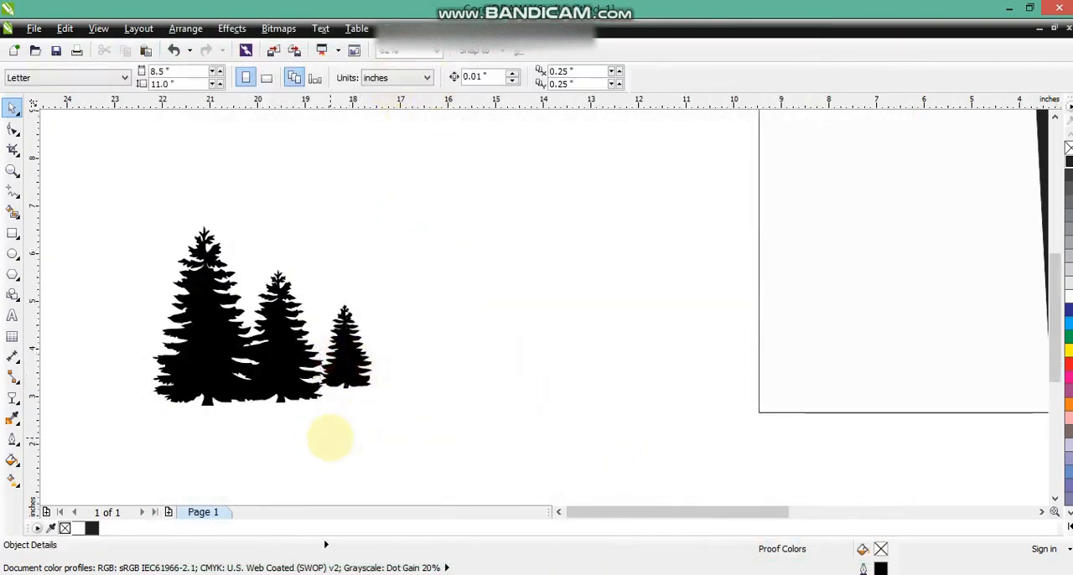
click(347, 382)
drag(346, 352, 598, 341)
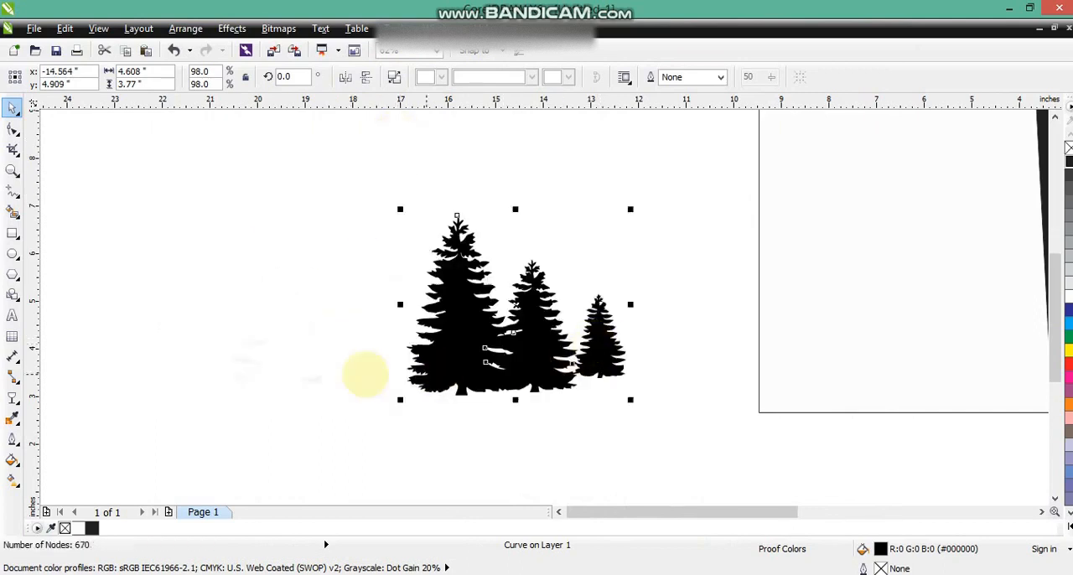
drag(511, 344, 482, 346)
- Delete the nodes of the smallest tree on the silhouette's right and convert the bulging leftover segment to a line
click(12, 130)
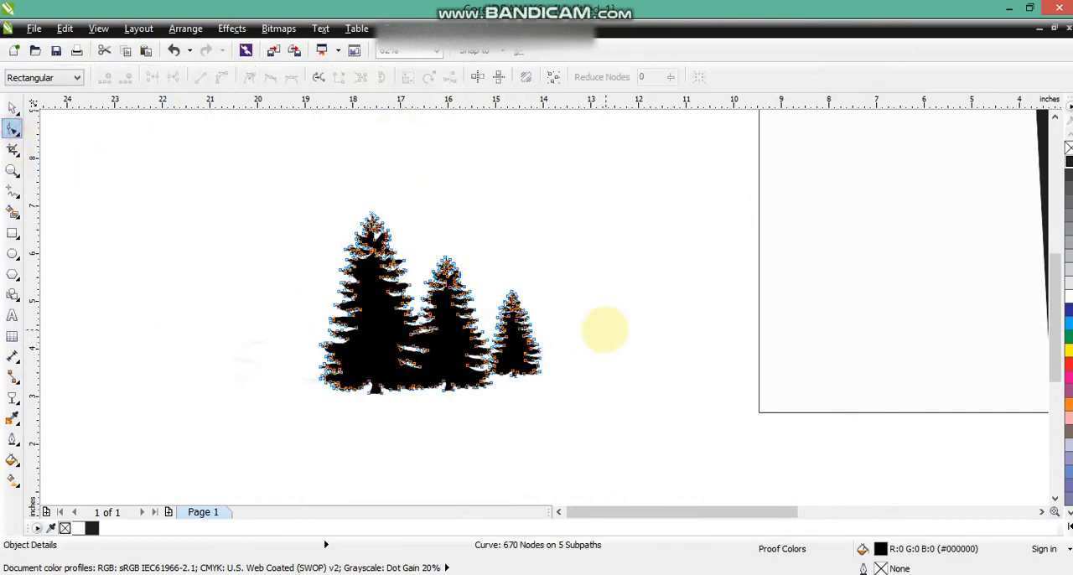
drag(569, 248, 493, 398)
key(Delete)
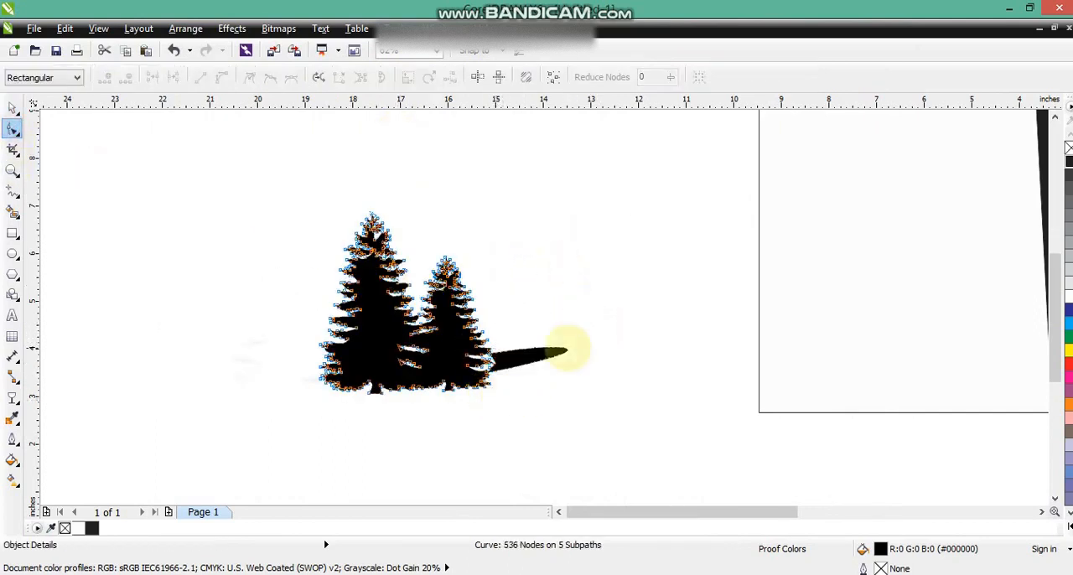
click(202, 77)
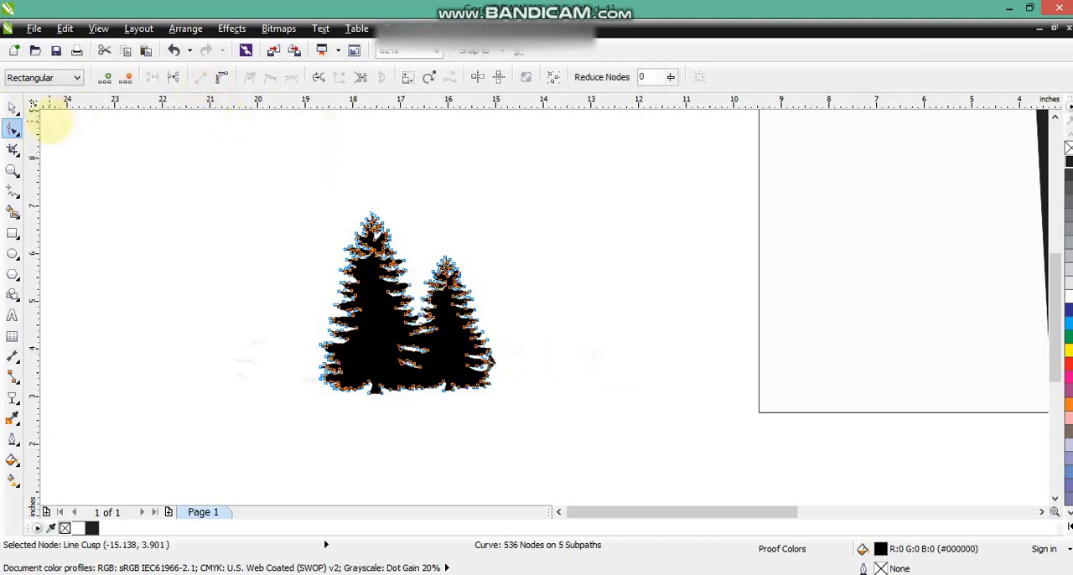
- Clean up the cut edge at the remaining smaller tree's lower right by deleting stray nodes and converting the bulging segments to lines
click(13, 170)
click(391, 324)
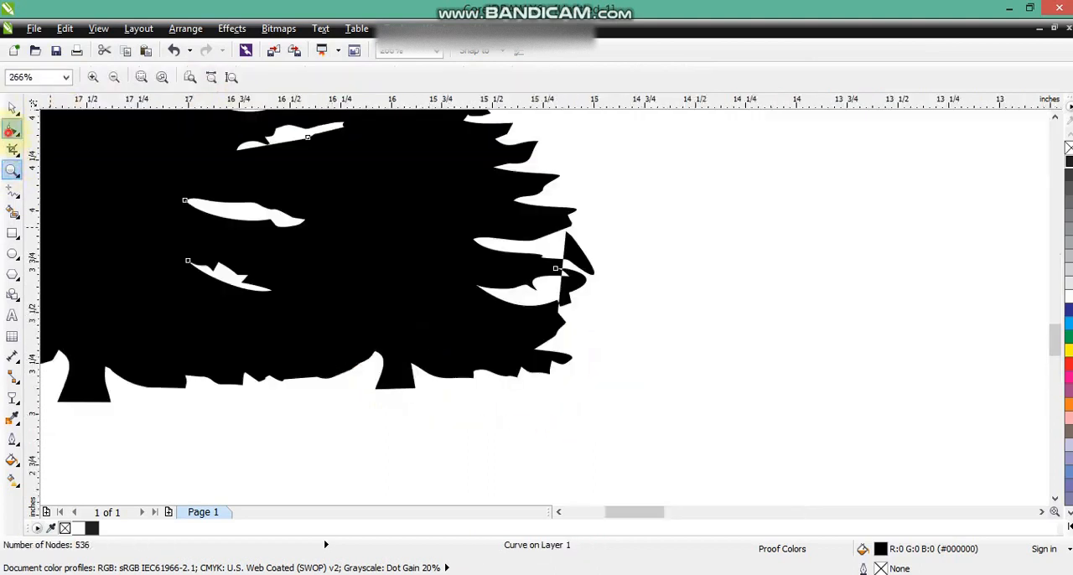
key(F10)
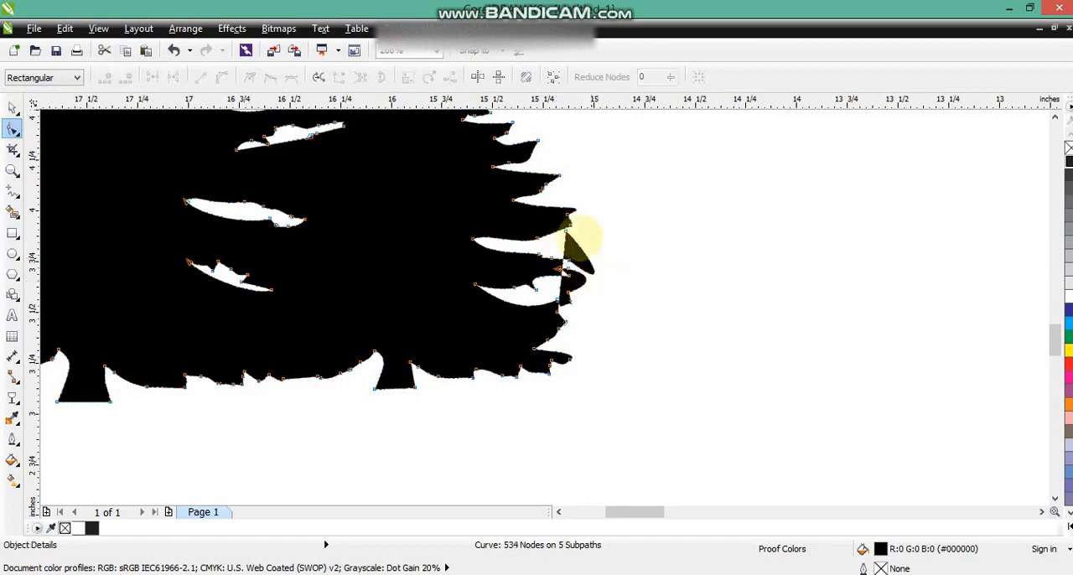
click(570, 227)
click(589, 244)
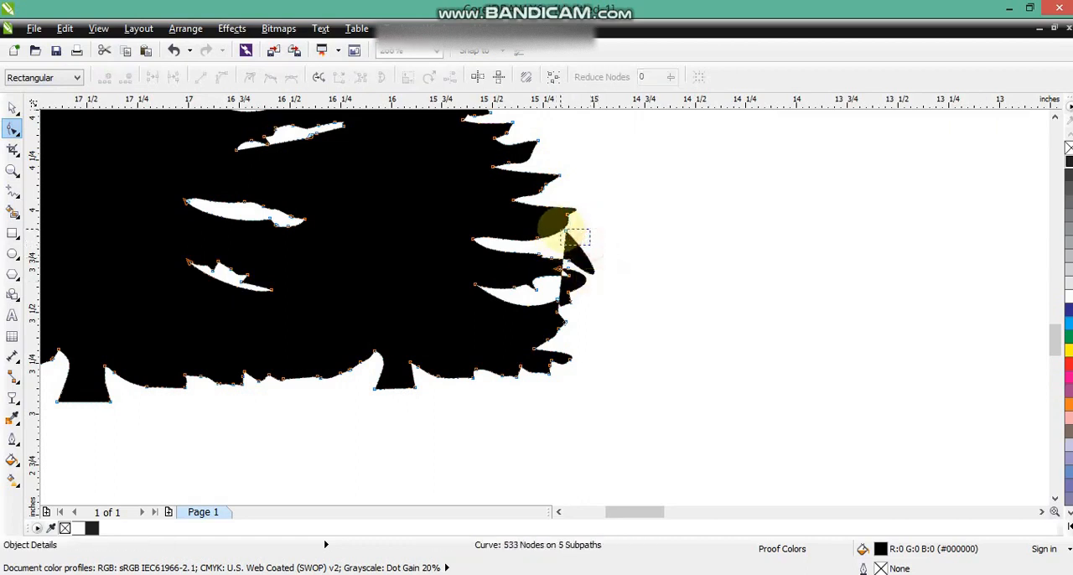
drag(563, 231, 562, 229)
key(Delete)
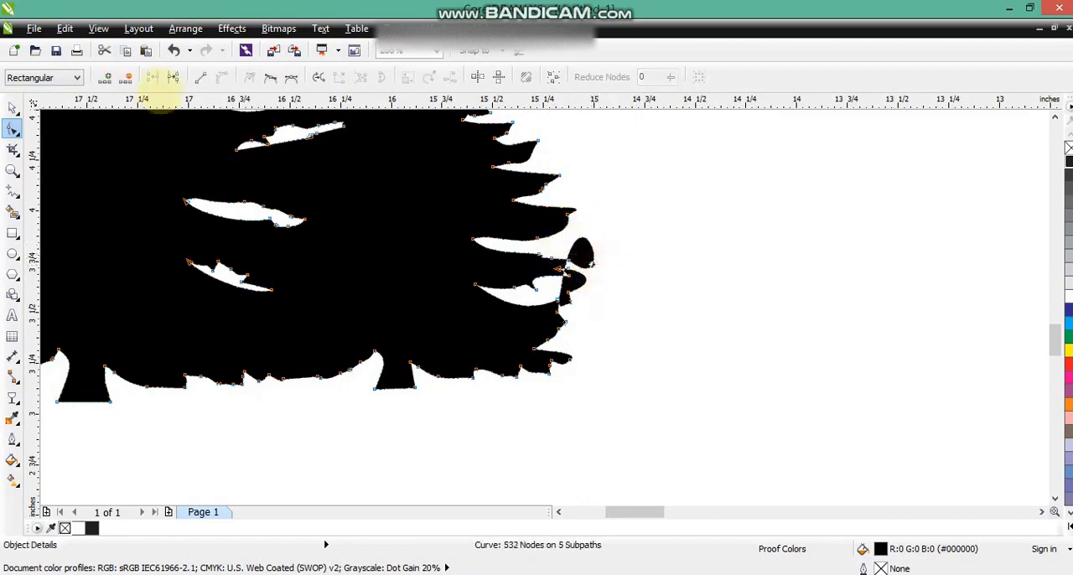
click(199, 80)
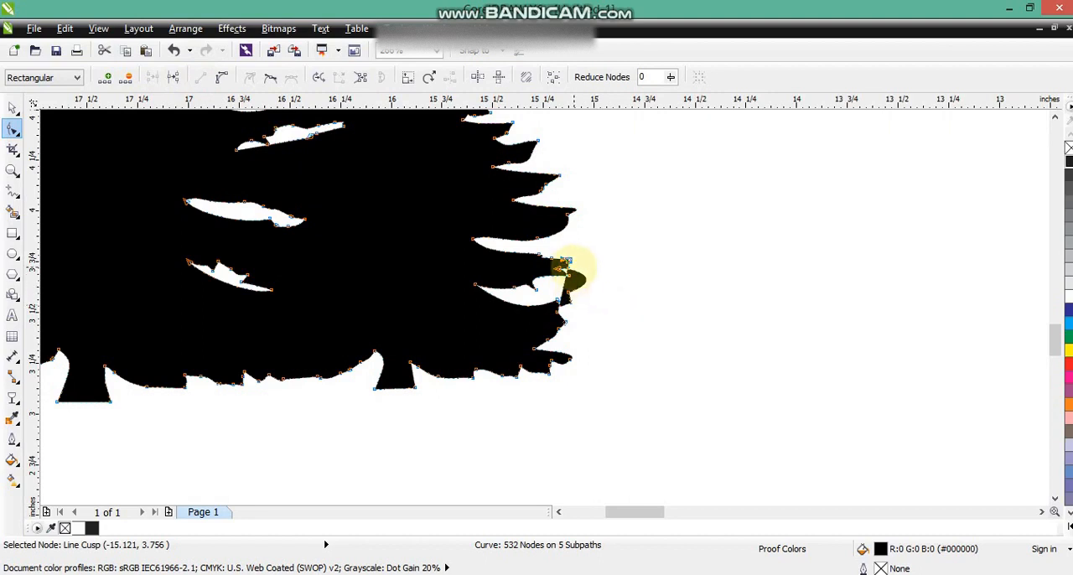
click(580, 275)
click(201, 78)
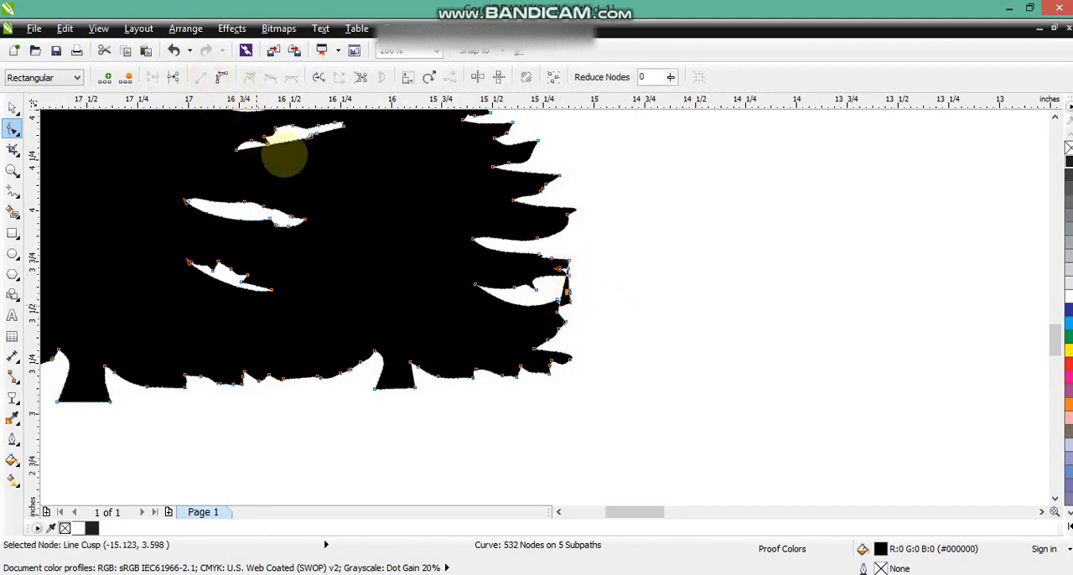
click(13, 108)
- Move the two-tree silhouette over the lower part of the right square and bring it in front of the black wavy shape
scroll(263, 215, down, 6)
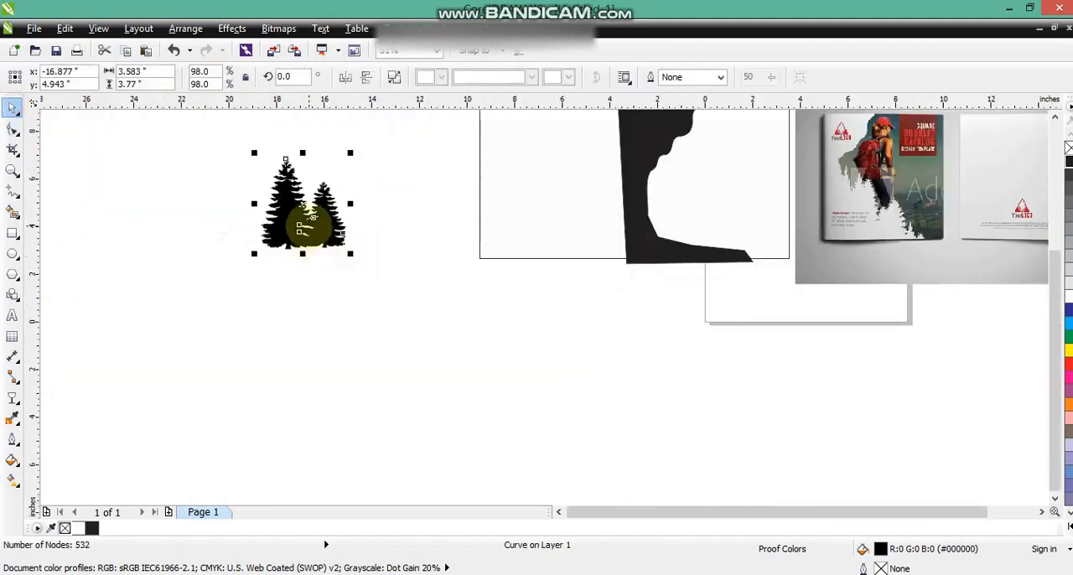
drag(662, 264, 715, 245)
scroll(770, 195, up, 2)
scroll(679, 235, down, 1)
key(shift+Page_Up)
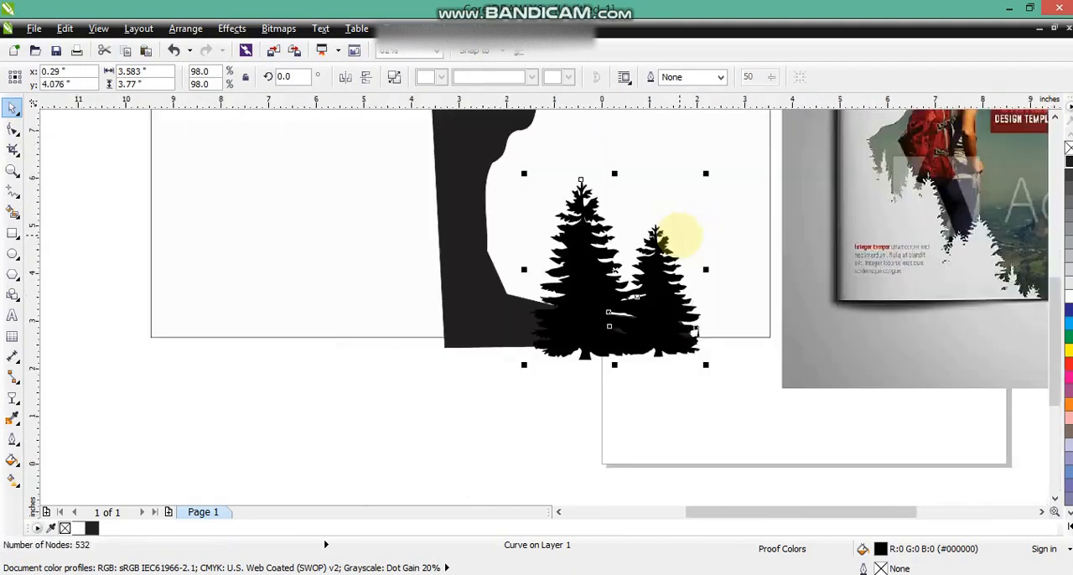
- Scale the tree pair to 68.5%, mirror it horizontally and place it over the lower end of the wavy edge
scroll(679, 233, down, 1)
click(526, 252)
click(575, 165)
shift+click(671, 275)
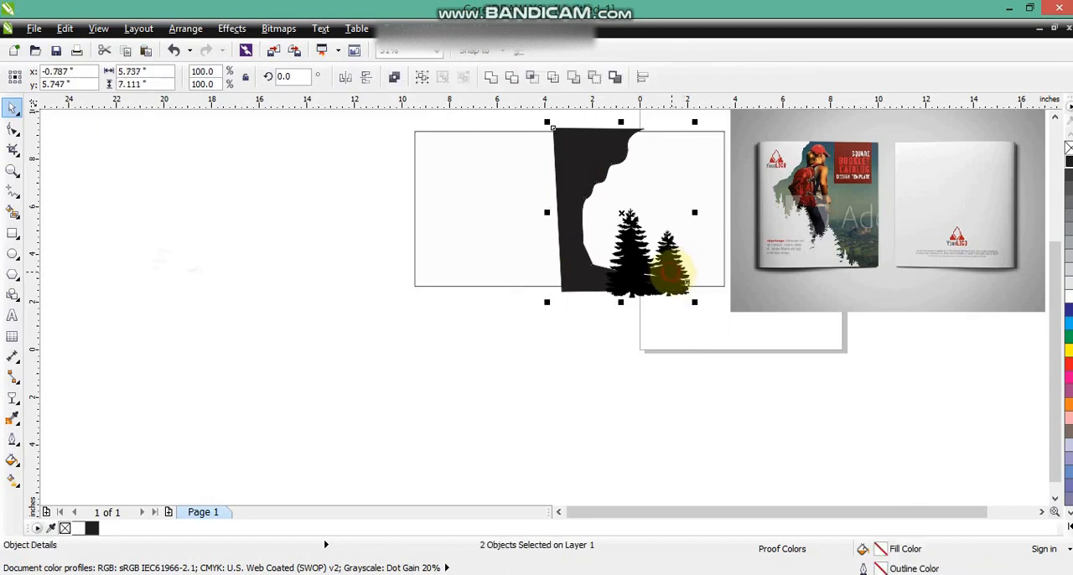
key(shift+F2)
click(668, 272)
click(656, 421)
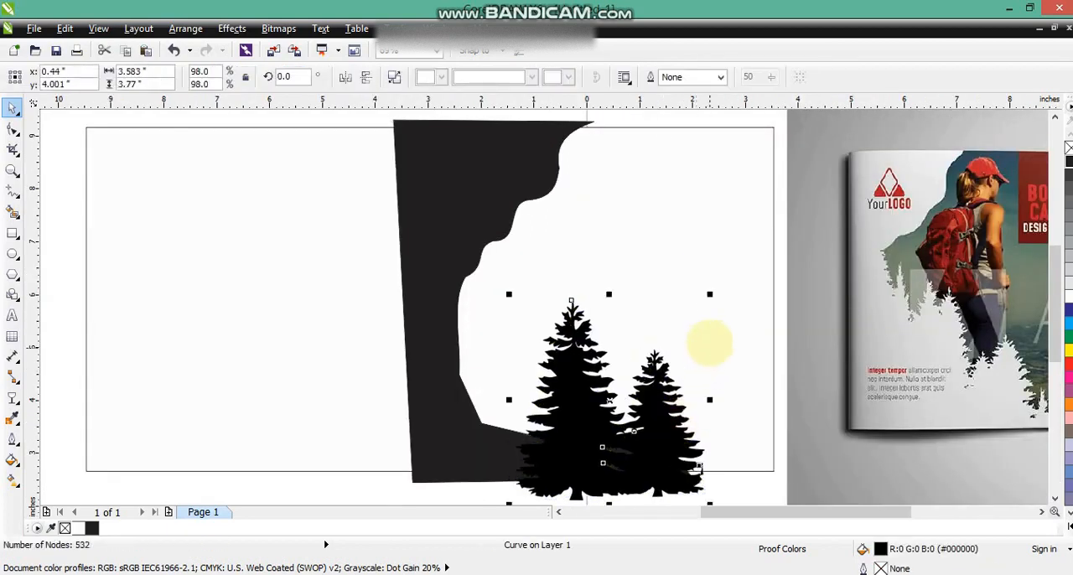
drag(711, 292, 683, 325)
drag(650, 419, 513, 335)
click(345, 77)
click(536, 250)
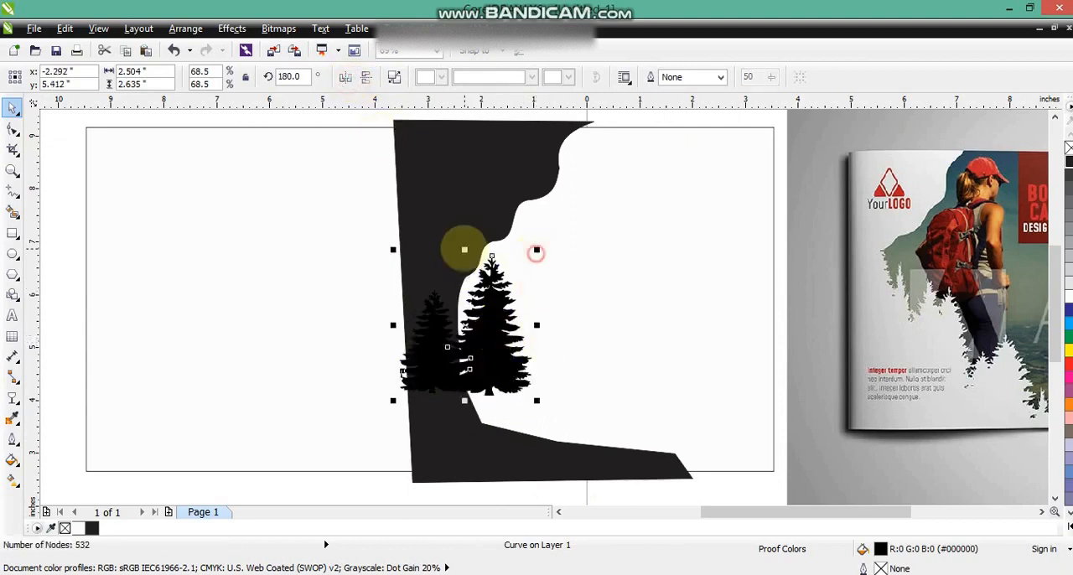
- Reshape the black shape's wavy edge by moving its lower nodes to the right, behind the tree pair
click(442, 153)
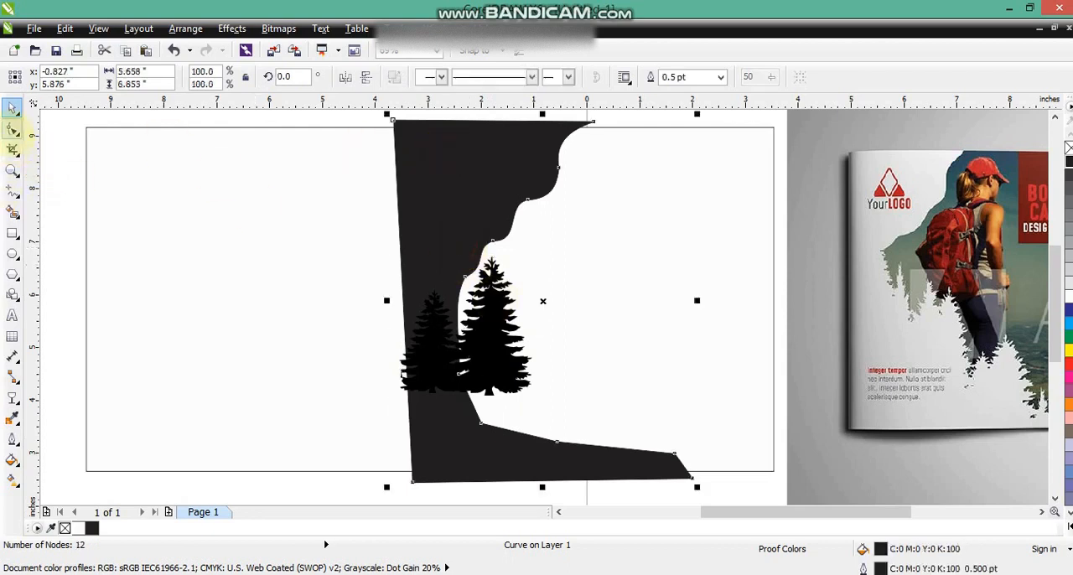
click(13, 128)
drag(460, 374, 505, 386)
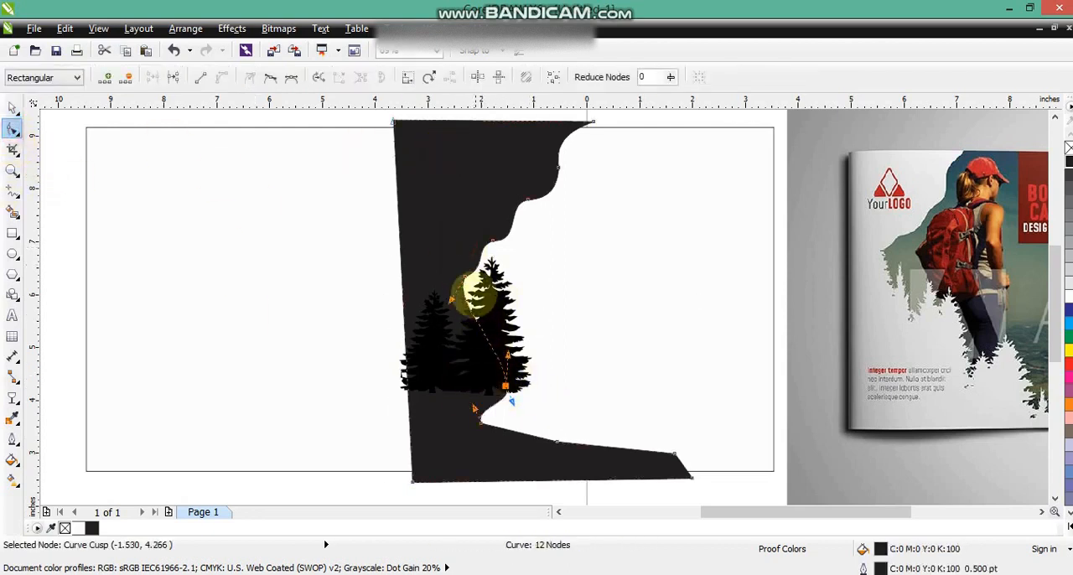
click(465, 277)
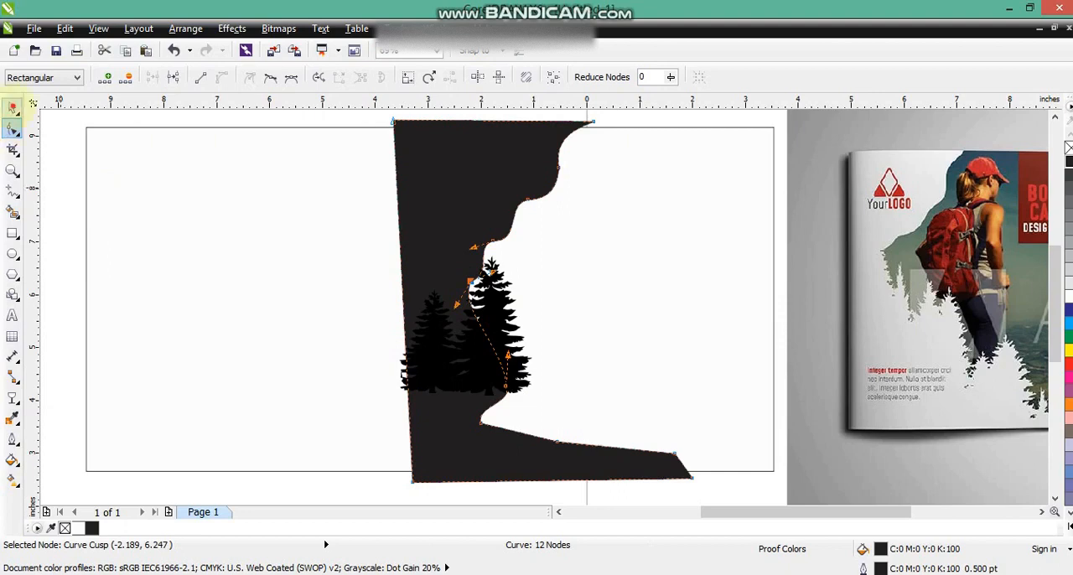
- Place three overlapping copies of the tree pair down a slope to the square's bottom edge, mirroring the copies as needed
click(12, 107)
click(515, 353)
drag(513, 340, 663, 470)
click(345, 76)
drag(578, 352, 566, 355)
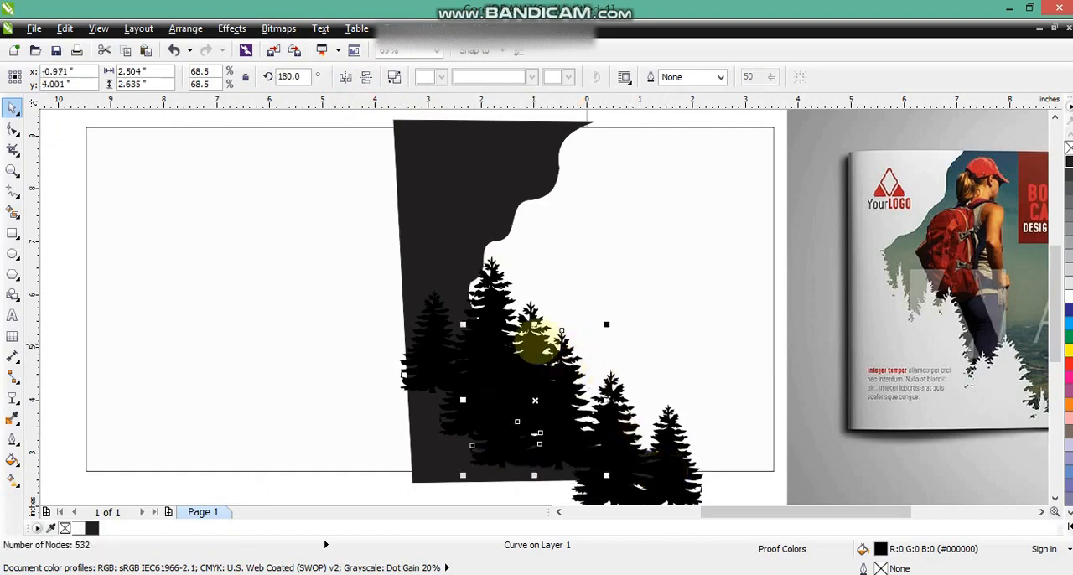
drag(533, 311, 625, 434)
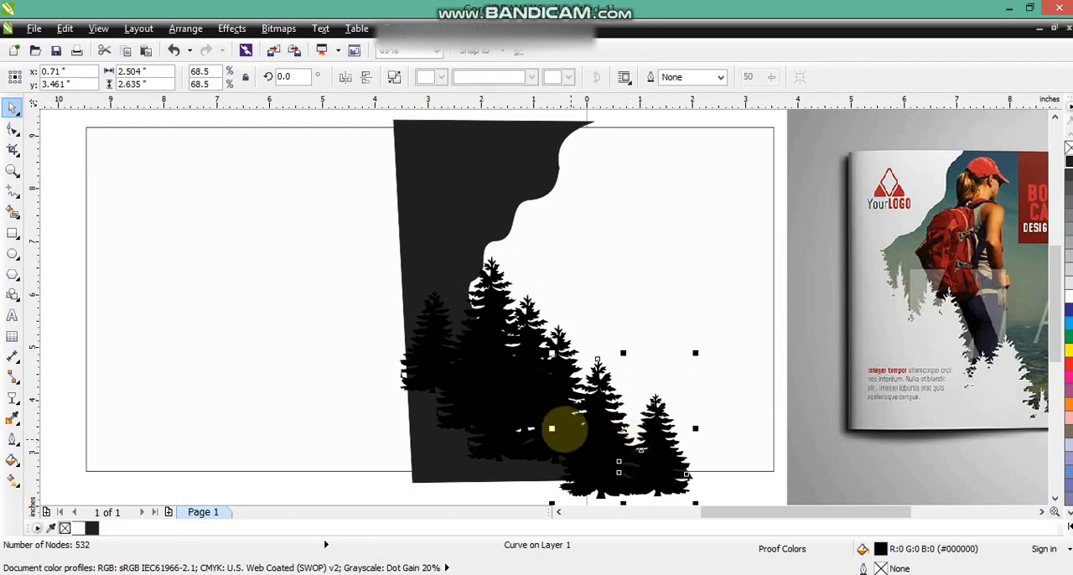
- Select the black wavy shape together with all four tree pairs and weld them into one curve
scroll(484, 264, down, 2)
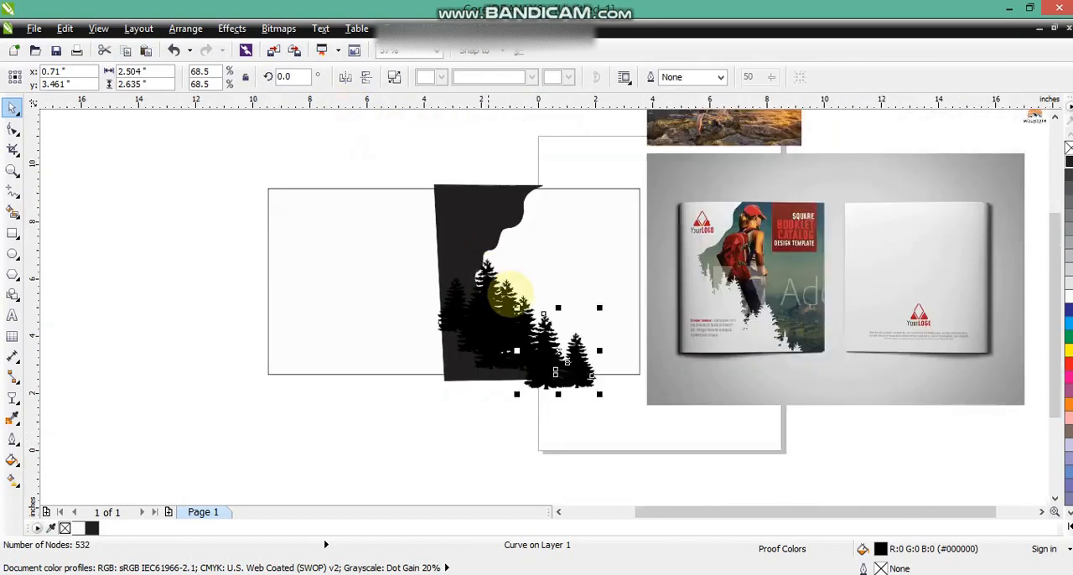
drag(362, 147, 607, 414)
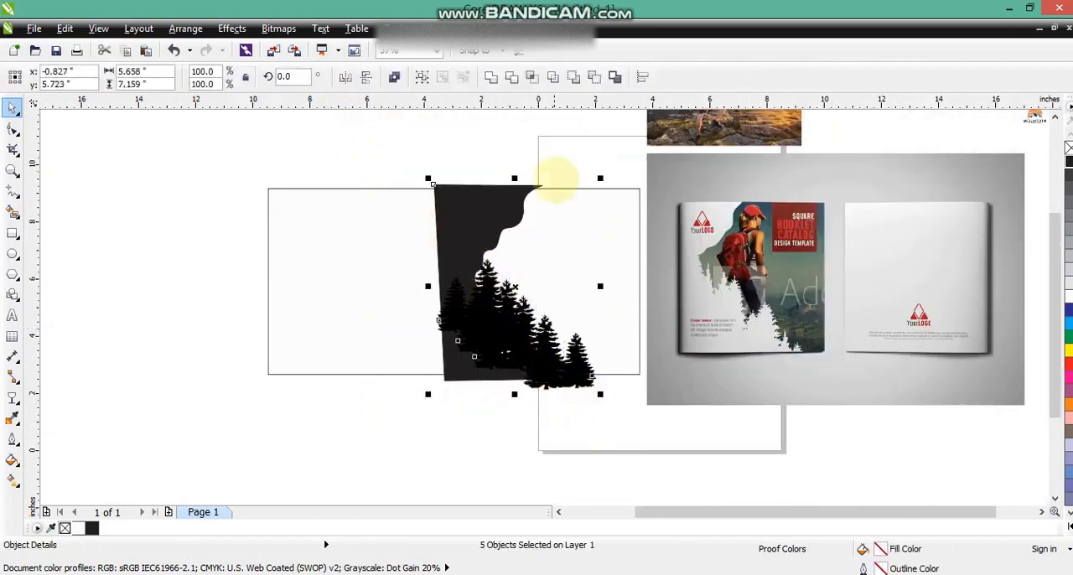
click(493, 78)
click(377, 155)
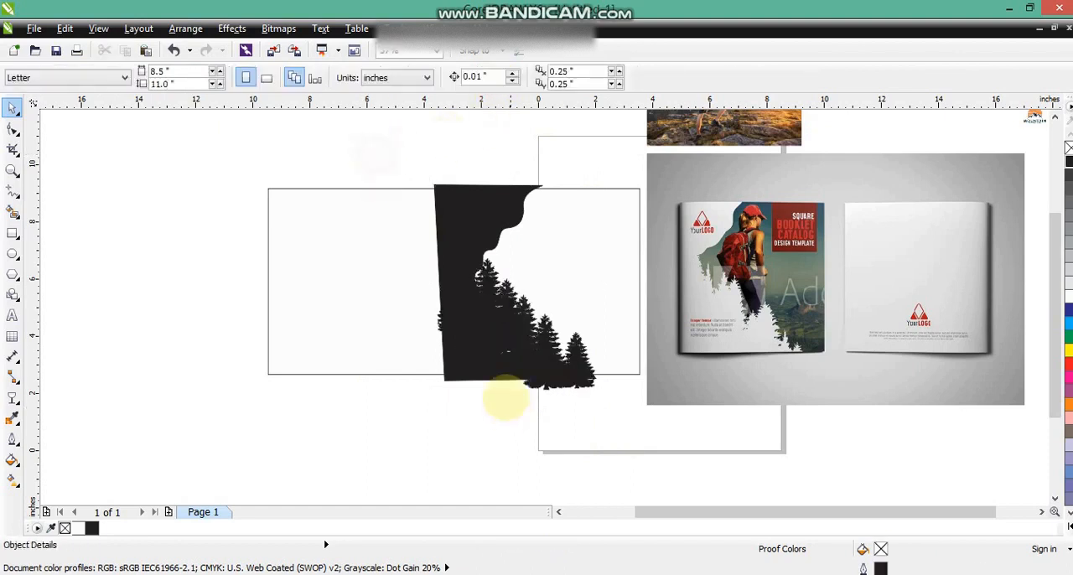
- Delete the nodes of the small leftover holes inside the lower part of the welded silhouette
click(494, 354)
click(582, 427)
click(526, 355)
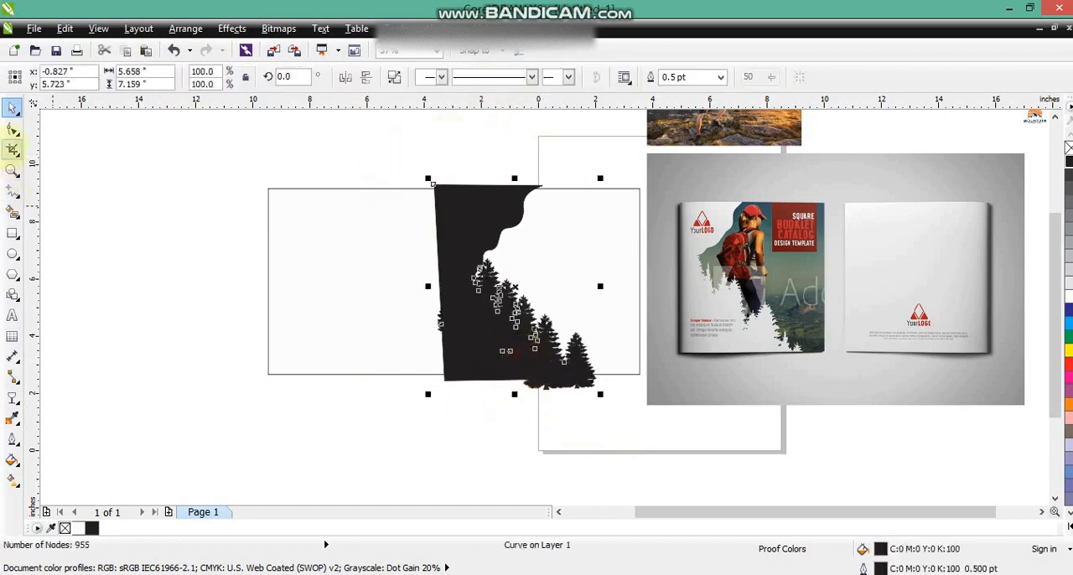
click(13, 128)
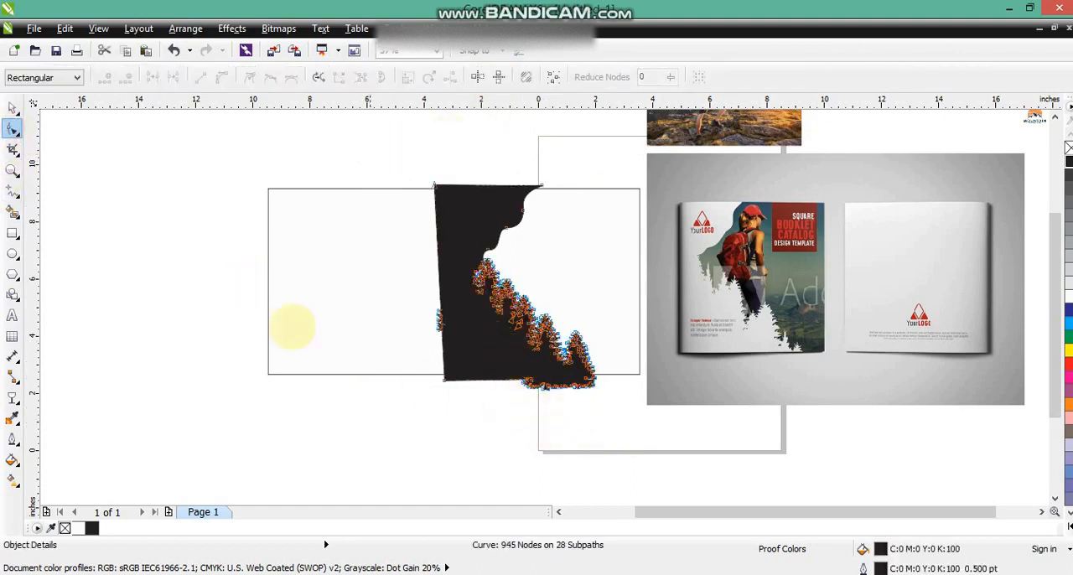
key(space)
click(355, 174)
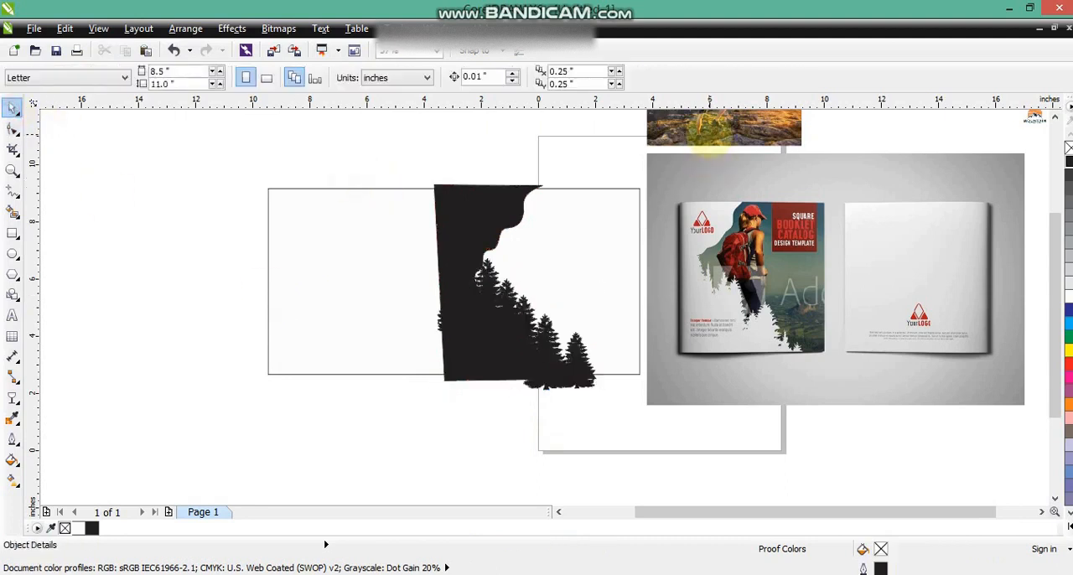
- Place the hiker photo over the right square, bring it forward and enlarge it to about 9.88 × 6.98 inches
drag(709, 128, 616, 295)
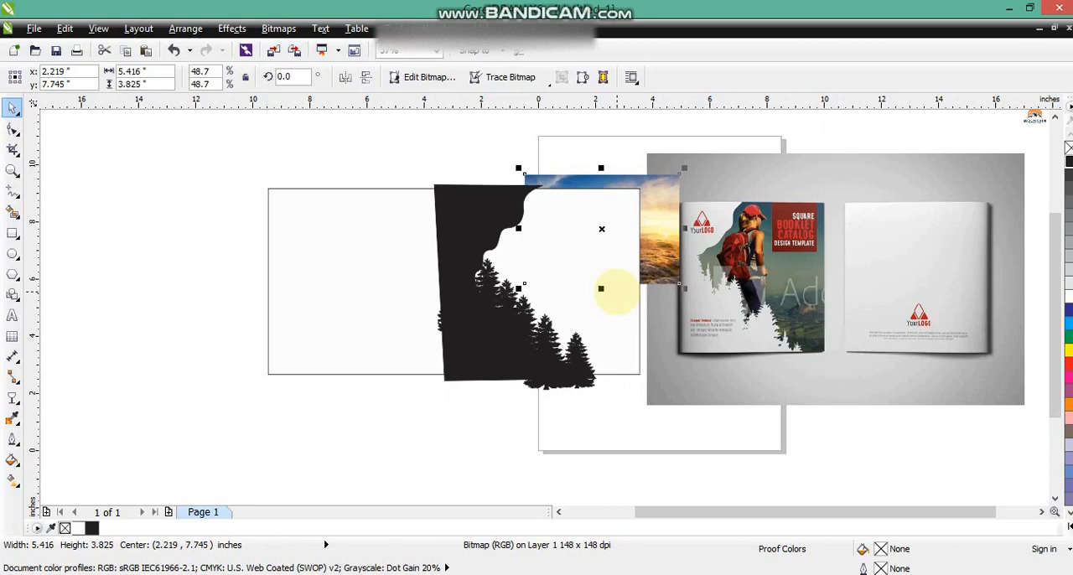
key(ctrl+Page_Up)
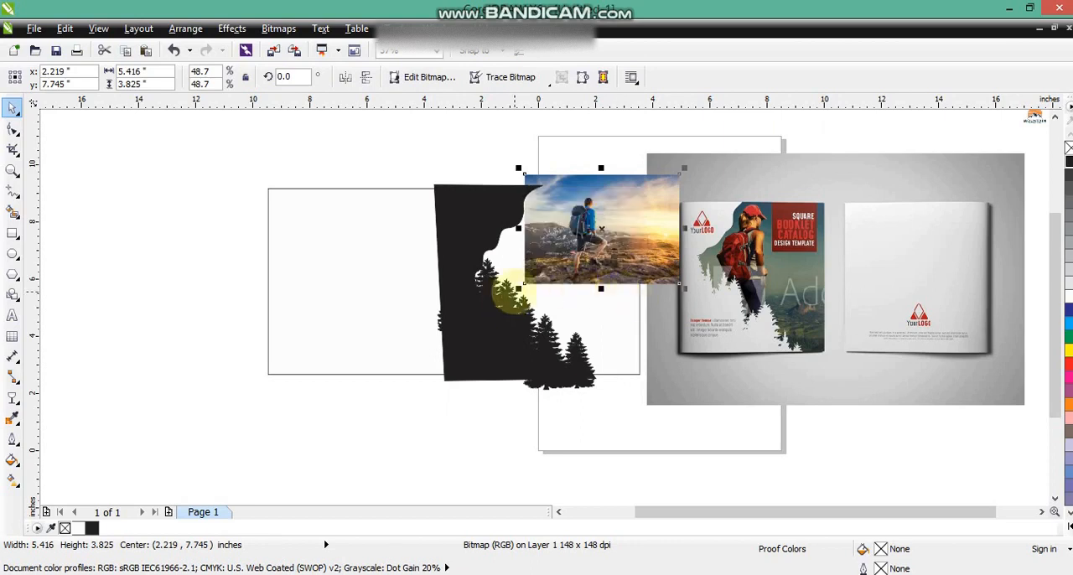
drag(518, 288, 387, 432)
drag(662, 191, 687, 198)
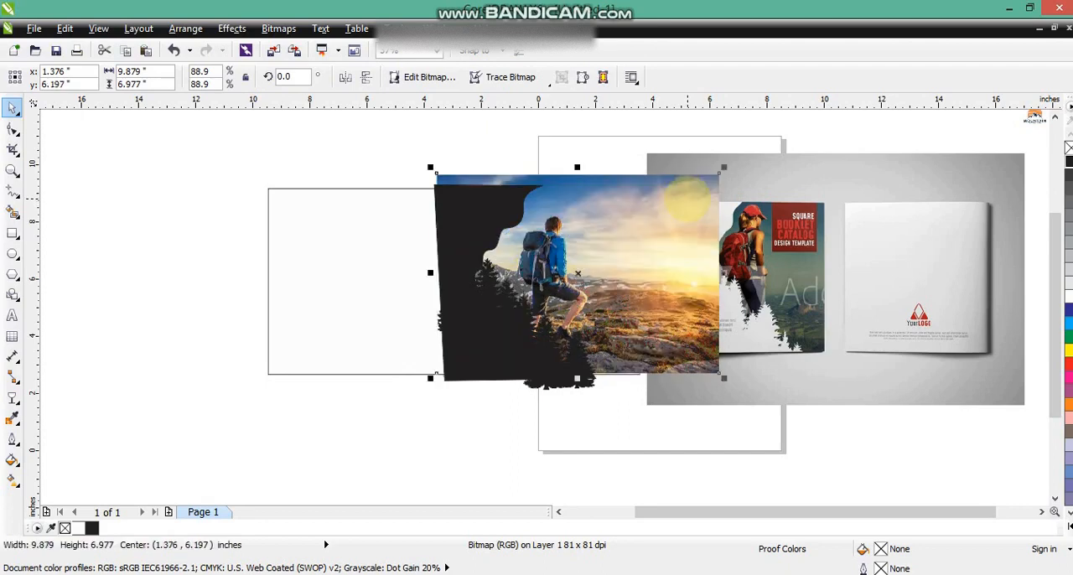
- Send the hiker photo to the back and PowerClip it inside the right square
key(shift+Page_Down)
click(233, 28)
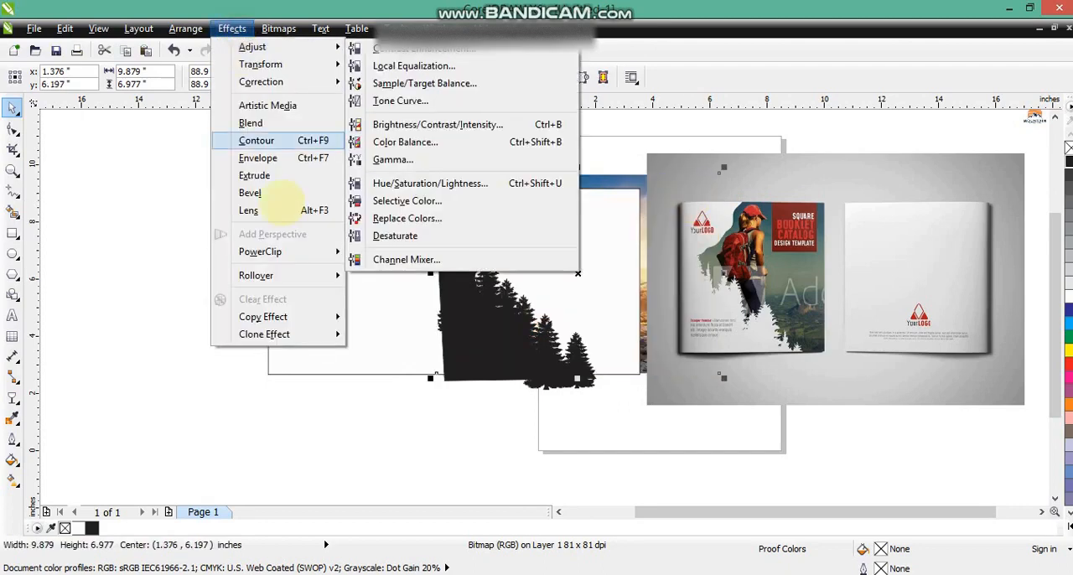
mouse_move(352, 251)
click(398, 250)
click(553, 239)
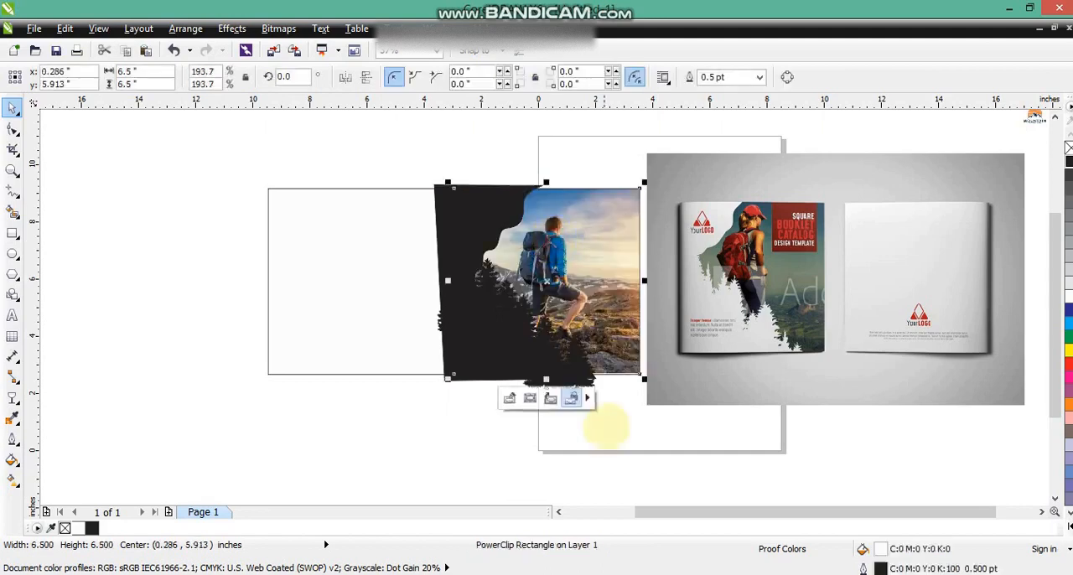
click(620, 437)
- Fill the welded wave-and-tree silhouette with 10% black and remove its outline
click(472, 325)
key(shift+F2)
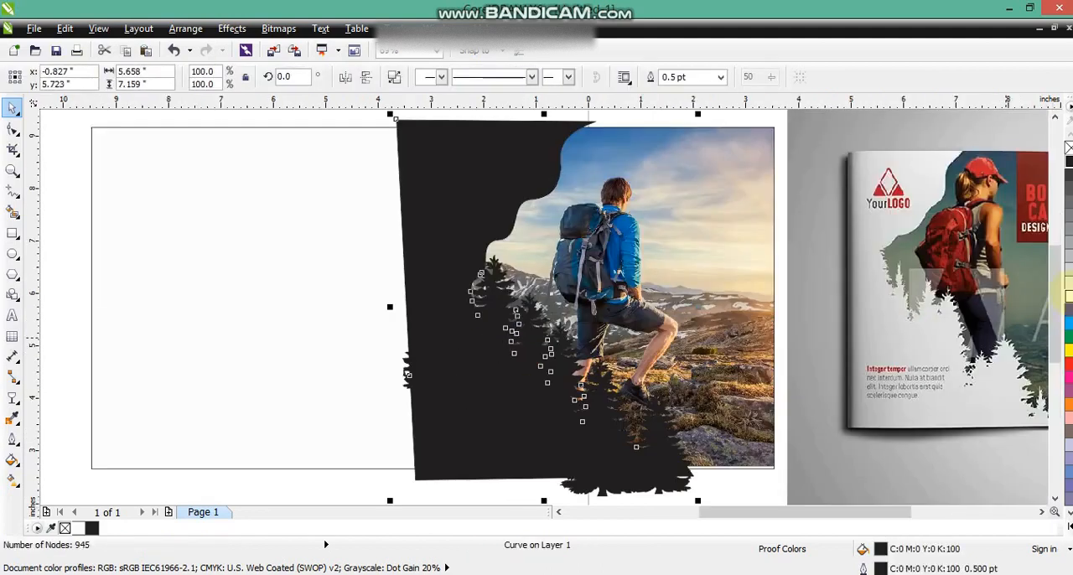
click(1069, 283)
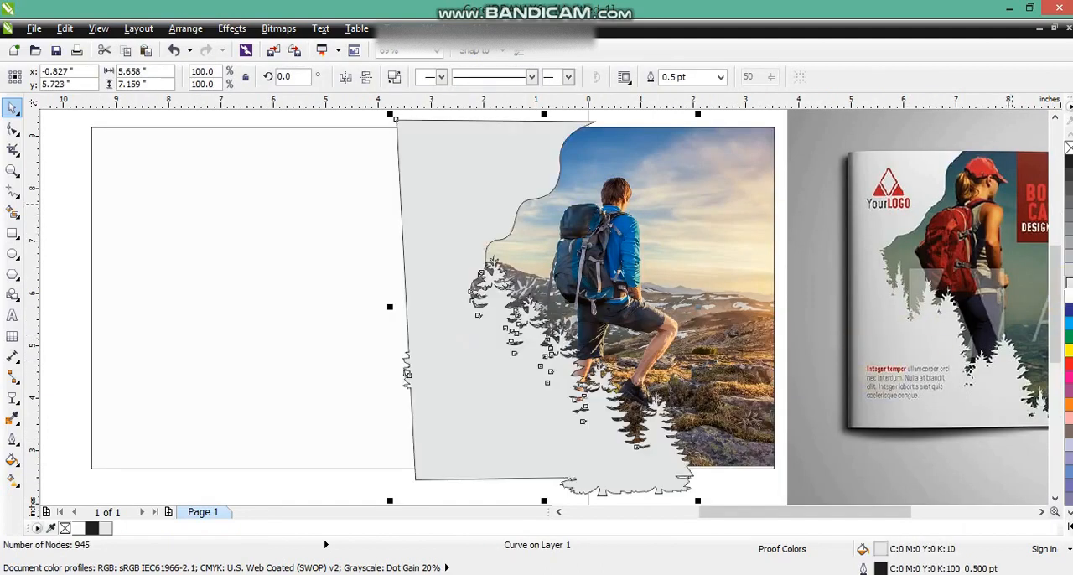
right_click(1068, 147)
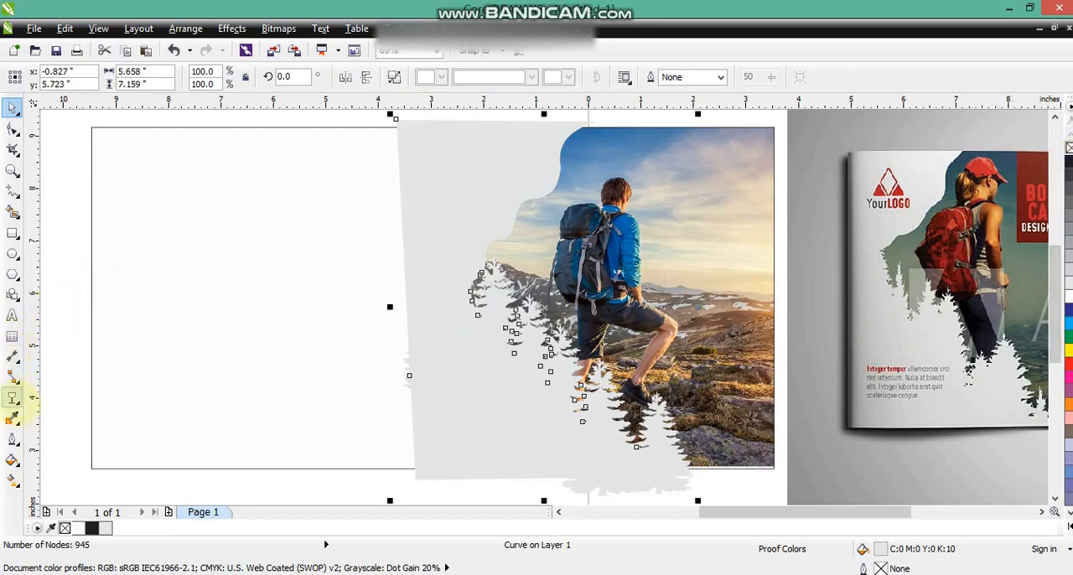
- Apply a horizontal linear fountain fill to the silhouette, running from light grey at its outer left edge to white near the trees
click(13, 478)
drag(532, 353, 545, 350)
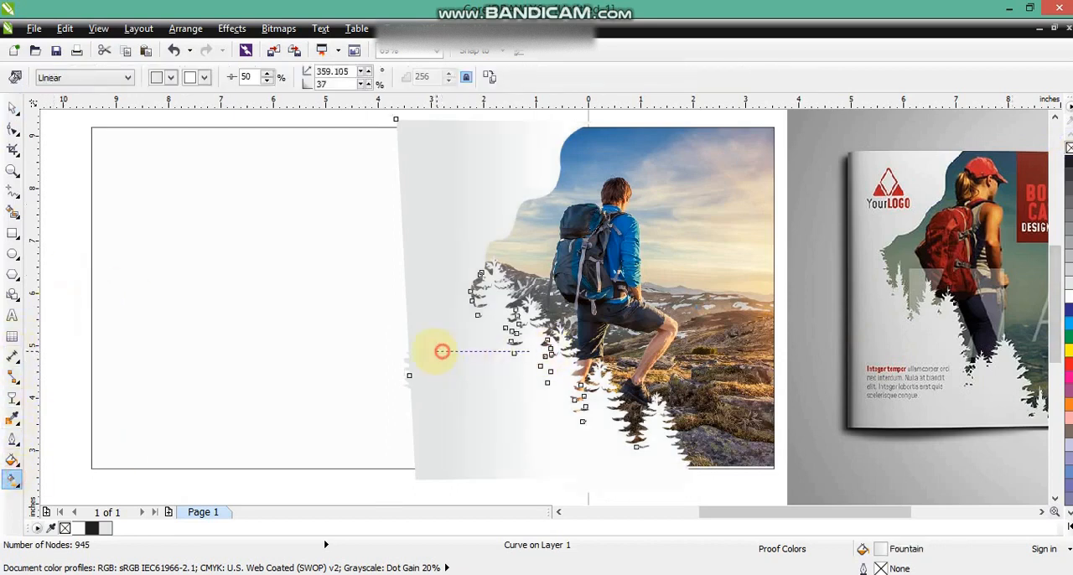
drag(442, 350, 427, 351)
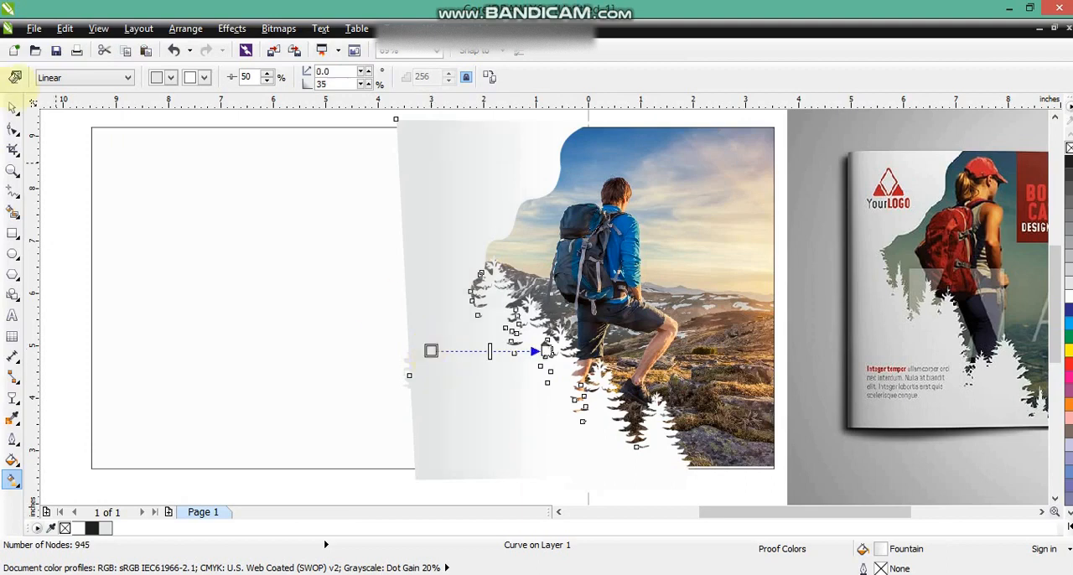
click(13, 107)
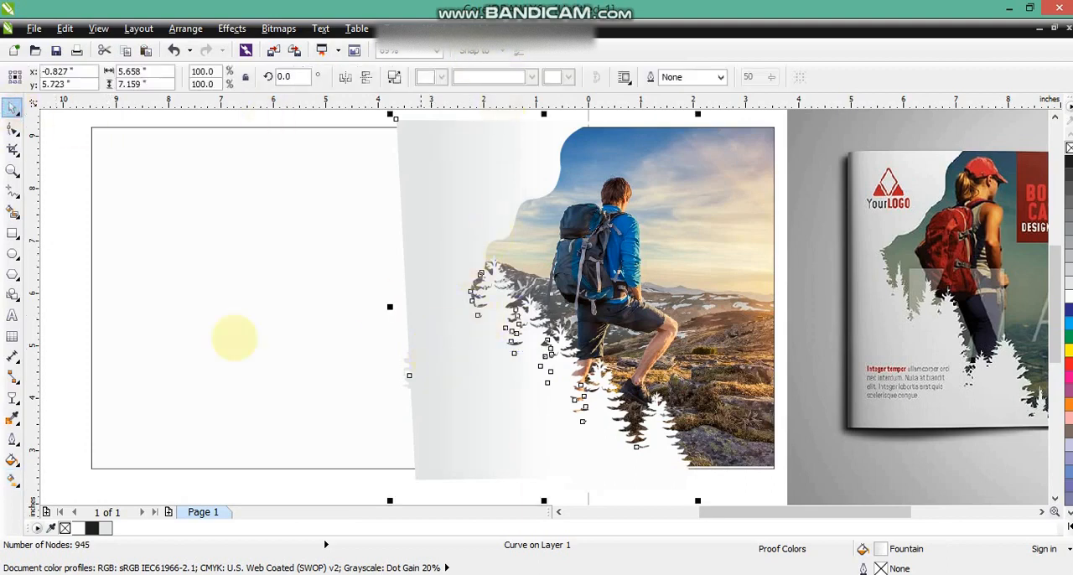
click(12, 480)
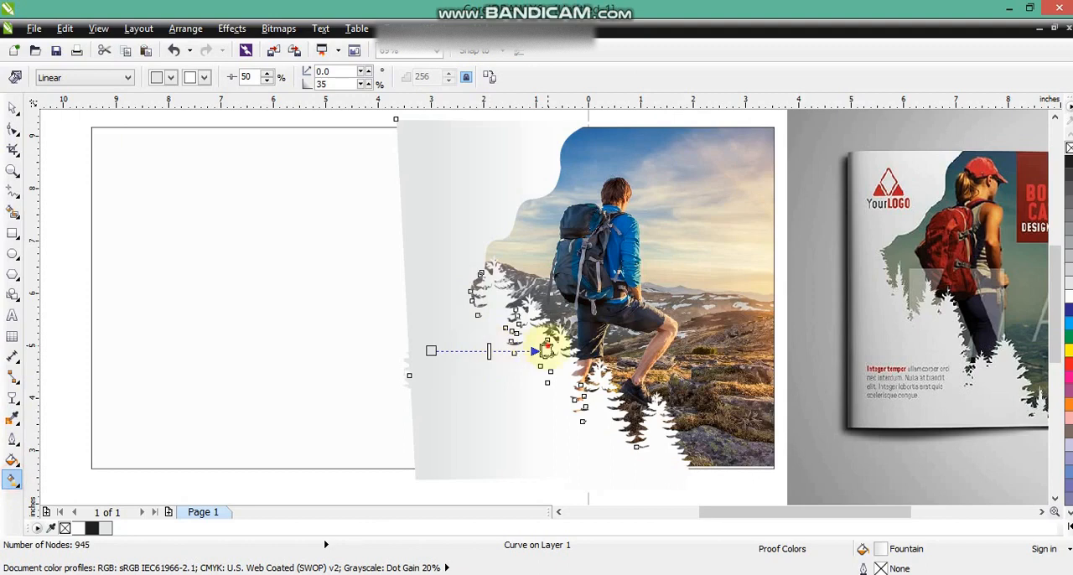
drag(545, 350, 516, 347)
drag(431, 350, 412, 349)
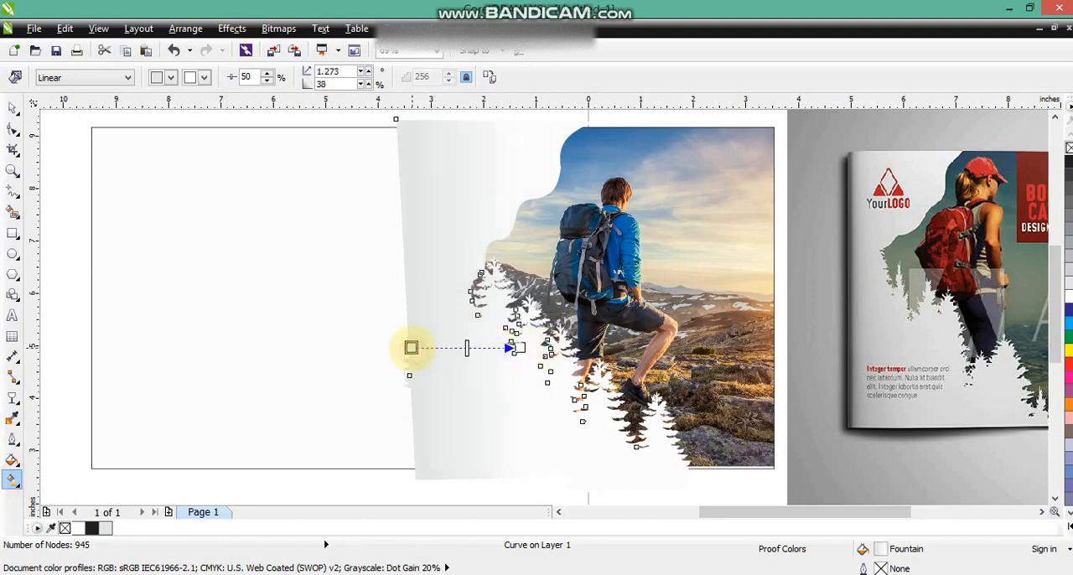
click(13, 107)
- PowerClip the gradient-filled wave-and-tree silhouette inside the right square
click(231, 28)
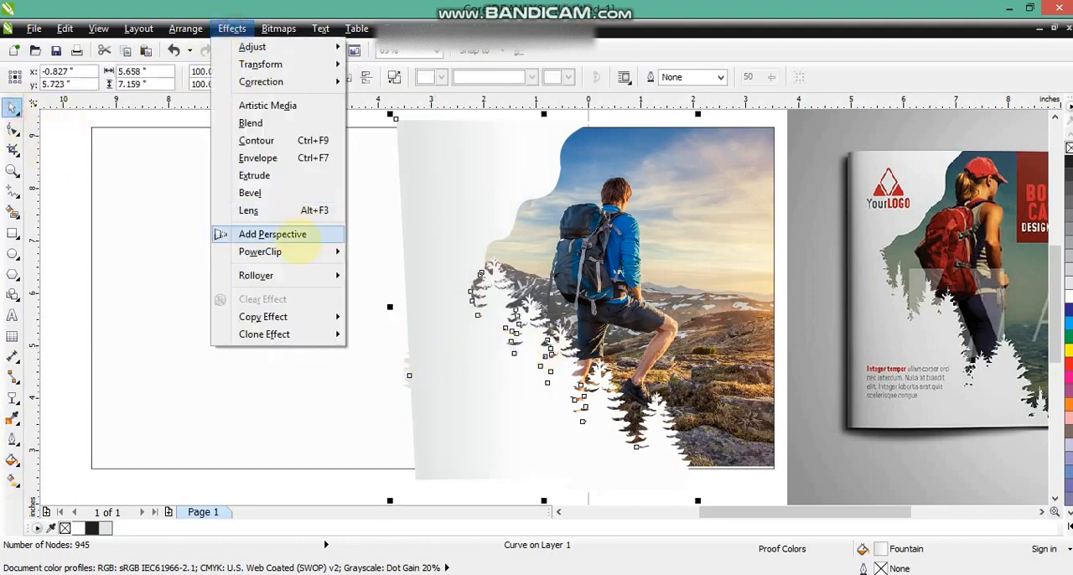
click(377, 250)
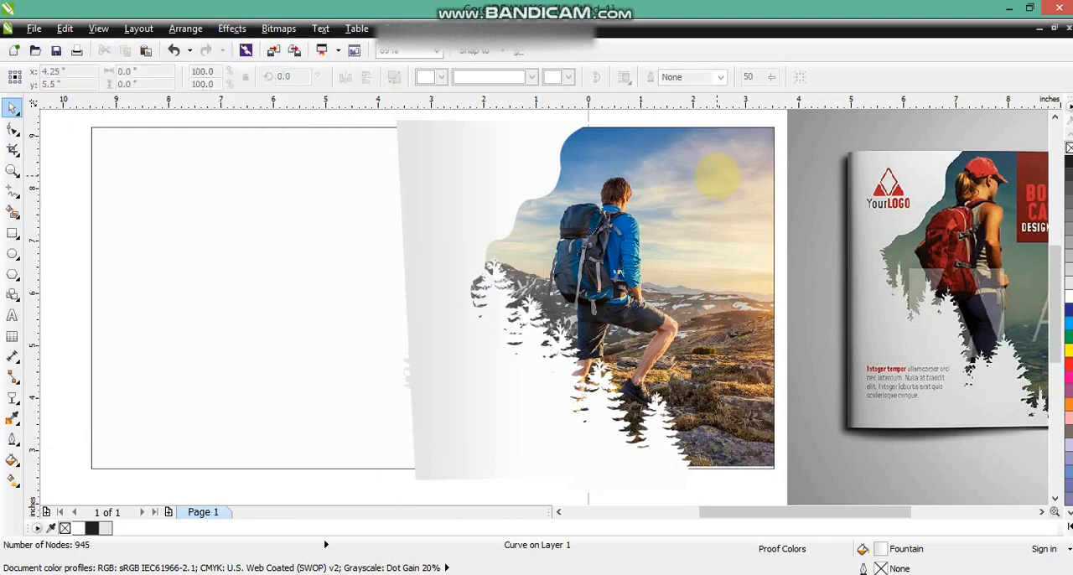
click(716, 176)
click(787, 225)
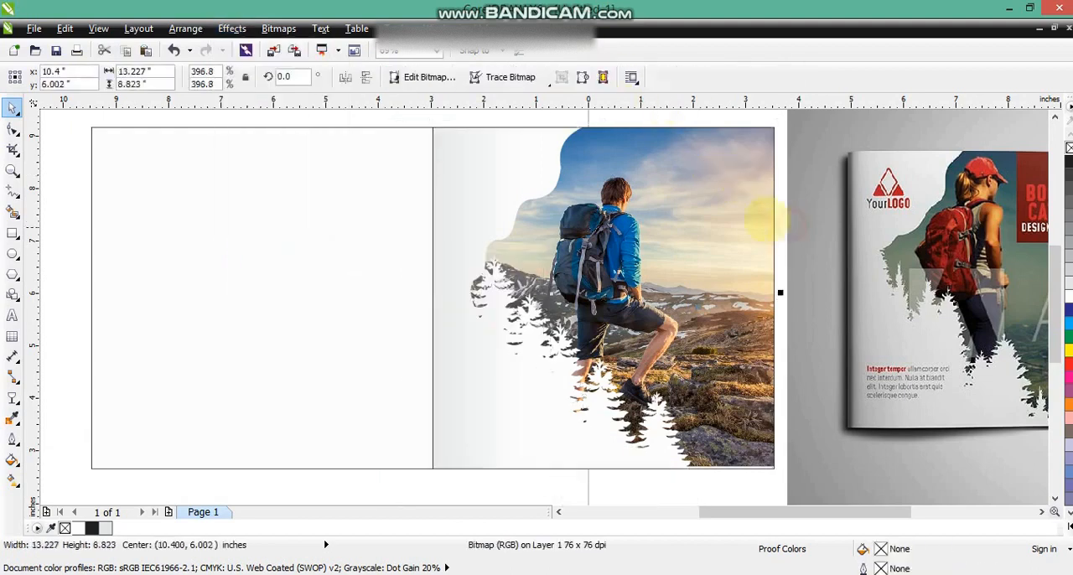
scroll(675, 237, down, 2)
key(Escape)
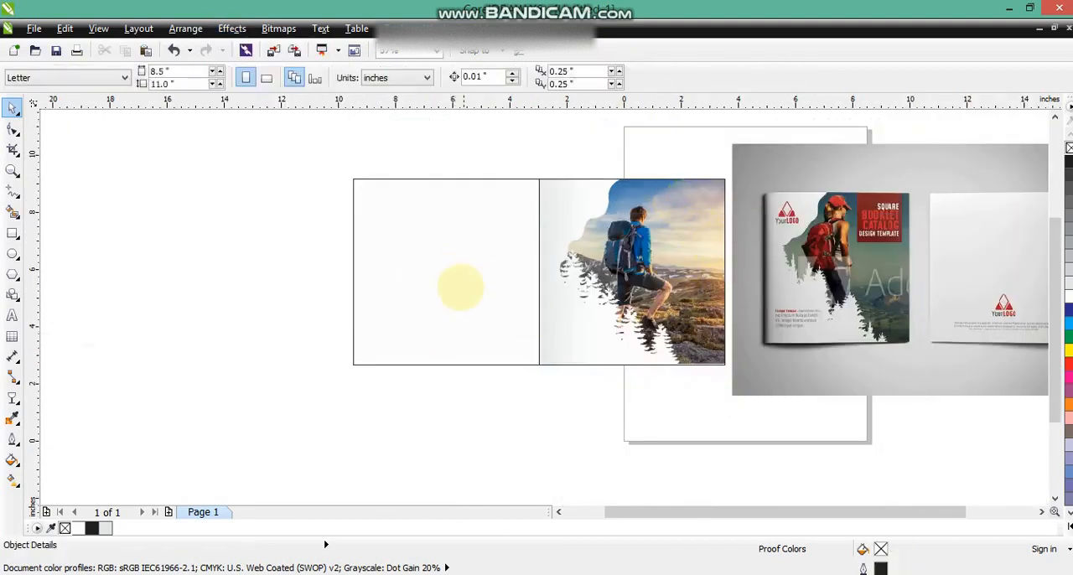
- Move the Mountain Adventure logo bitmap to the empty area above the right square
click(12, 171)
right_click(565, 157)
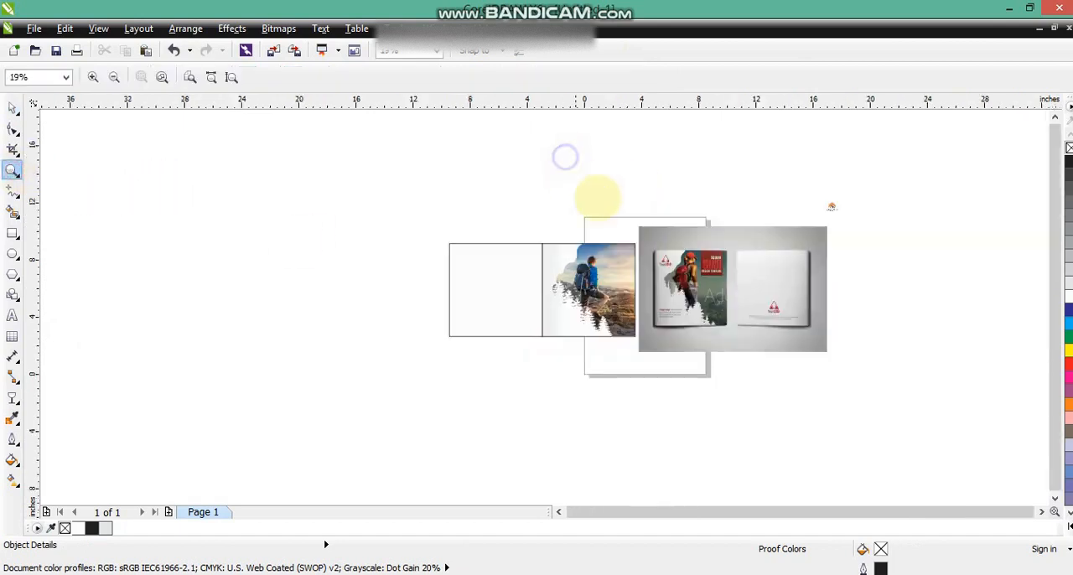
drag(472, 166, 732, 299)
drag(531, 202, 566, 218)
click(12, 107)
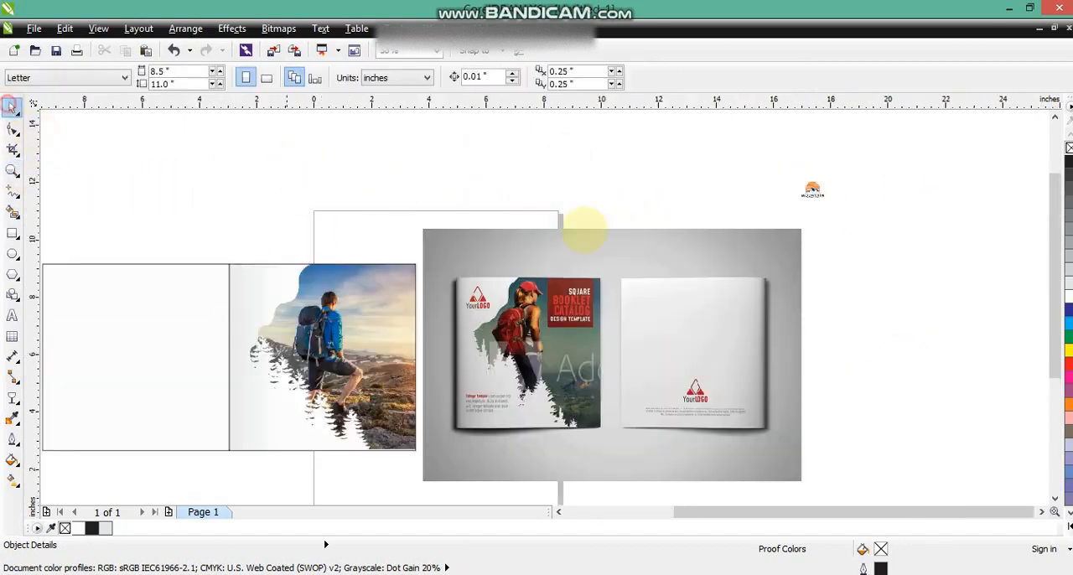
click(815, 192)
drag(815, 193, 276, 176)
- Outline-trace the logo bitmap as a low quality image with its background removed
right_click(277, 176)
mouse_move(337, 86)
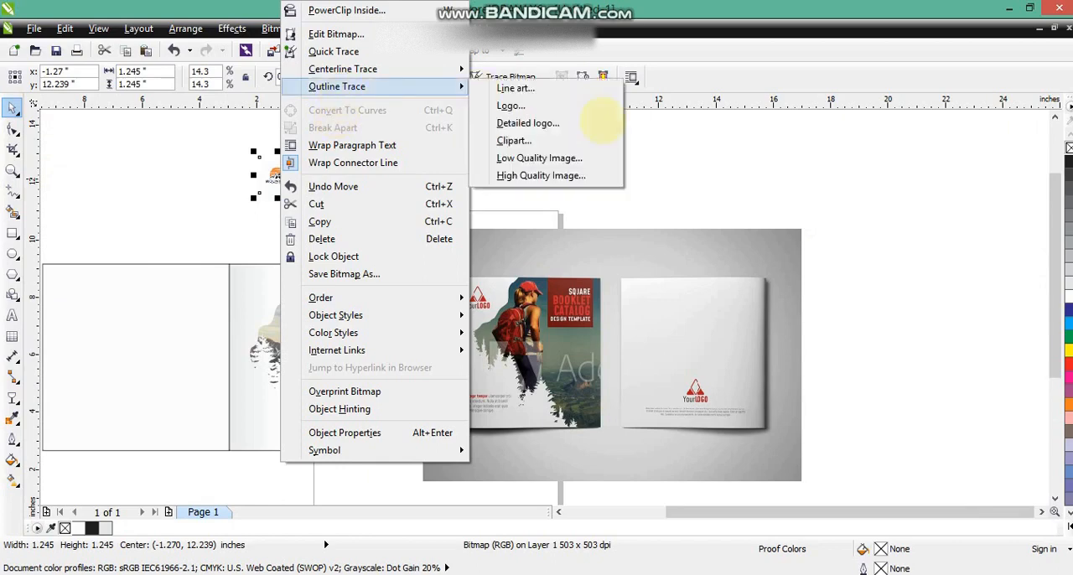
click(577, 158)
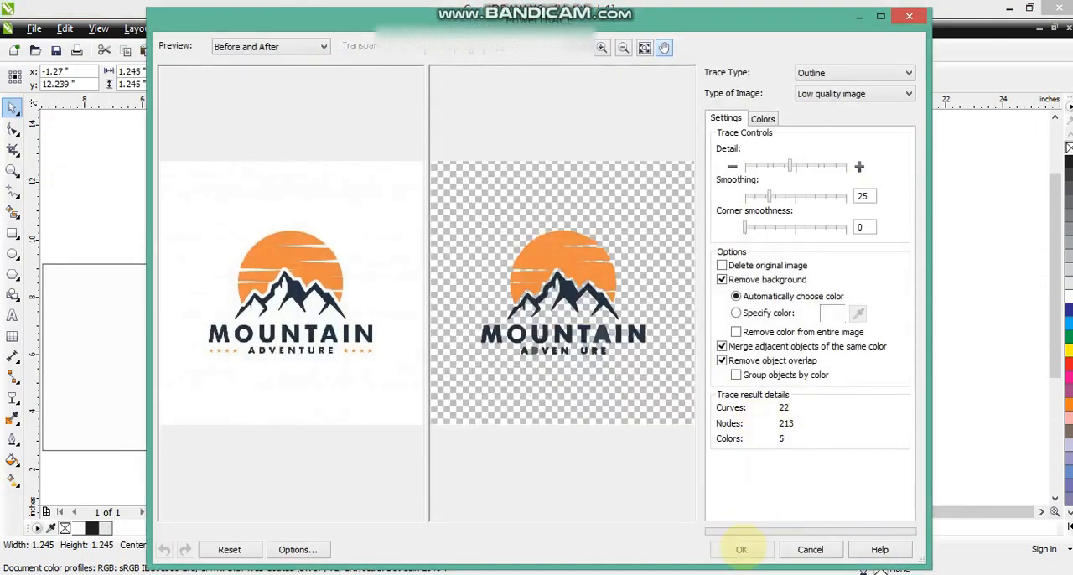
click(741, 549)
- Place the traced logo in the upper-left corner of the cover and delete the original logo bitmap
mouse_move(277, 174)
mouse_down()
mouse_move(425, 170)
mouse_move(280, 279)
mouse_move(300, 313)
mouse_move(254, 281)
mouse_up()
click(281, 177)
key(Delete)
shift+click(389, 311)
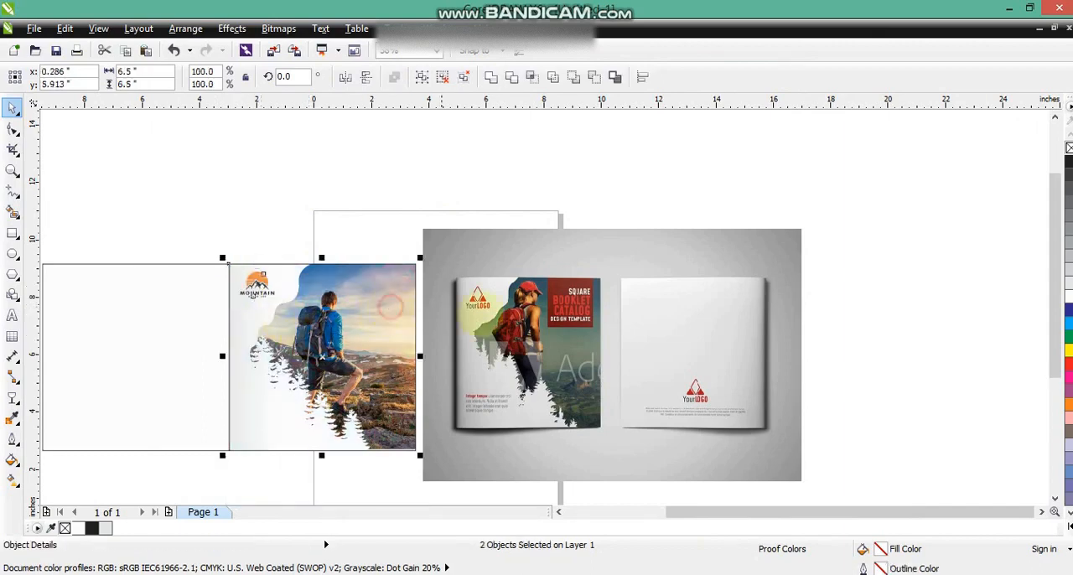
- Draw a rectangle about 1.75 × 2.12 inches over the sky at the photo's upper right and align its top with the cover square
shift+click(502, 316)
key(shift+F2)
key(Escape)
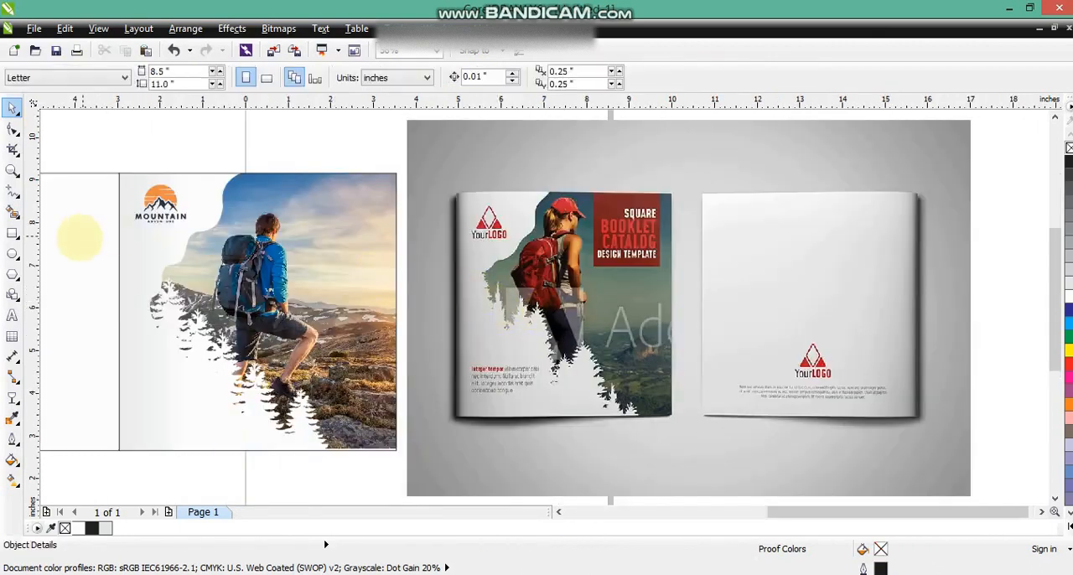
click(12, 233)
drag(303, 172, 382, 267)
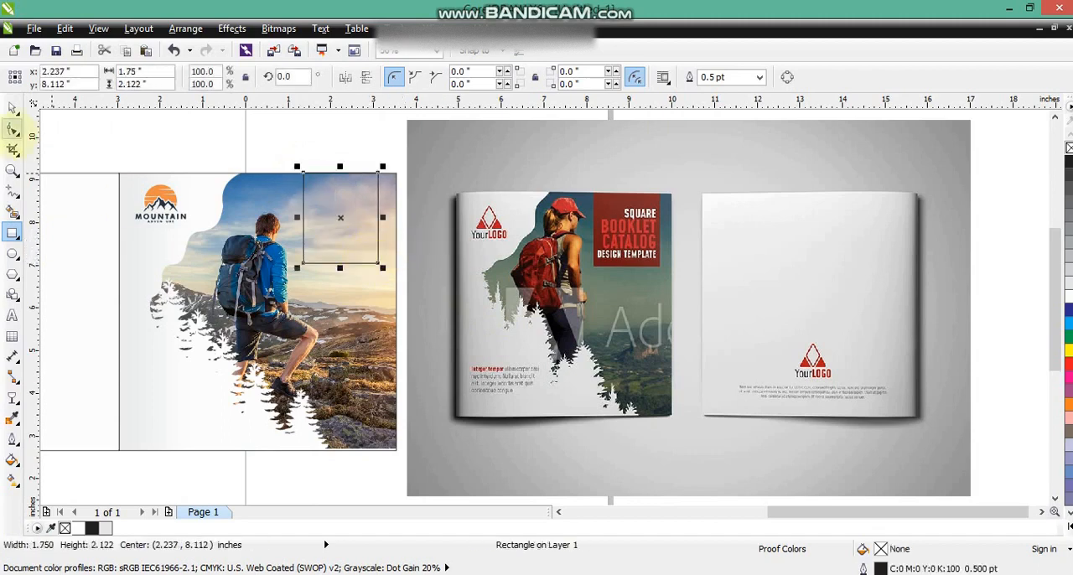
click(12, 108)
shift+click(369, 311)
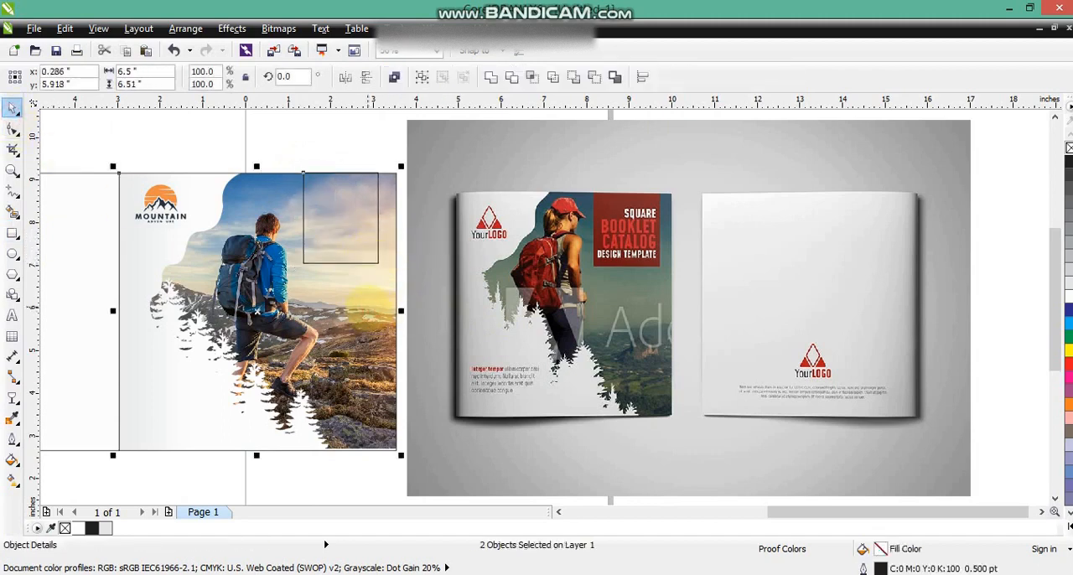
click(345, 121)
- Fill the rectangle with dark red (C:19 M:100 Y:100 K:19), without an outline, and shorten it to about 1.98 inches high
click(378, 266)
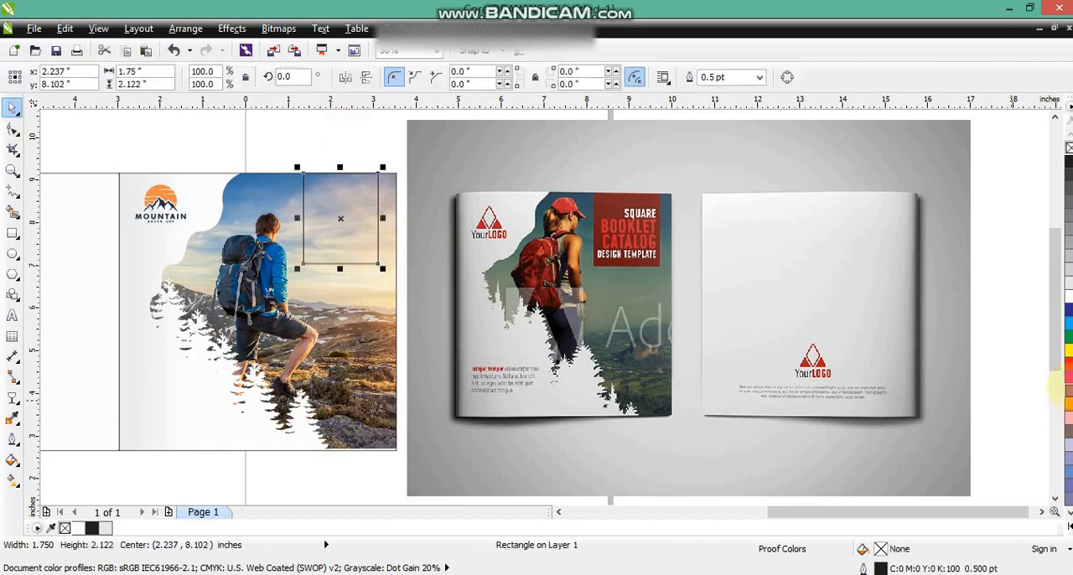
click(1067, 366)
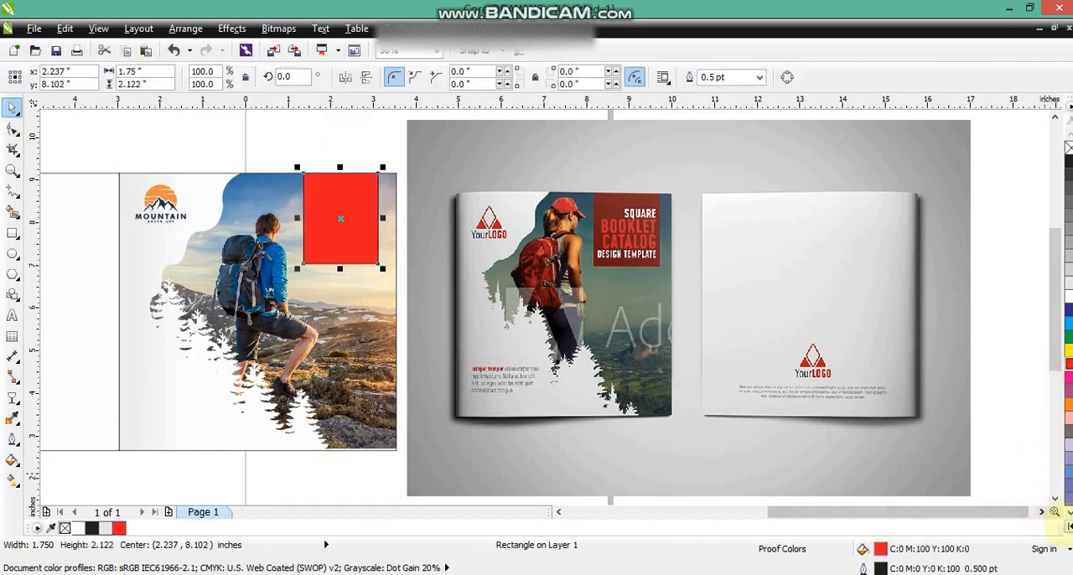
click(1067, 526)
click(1066, 186)
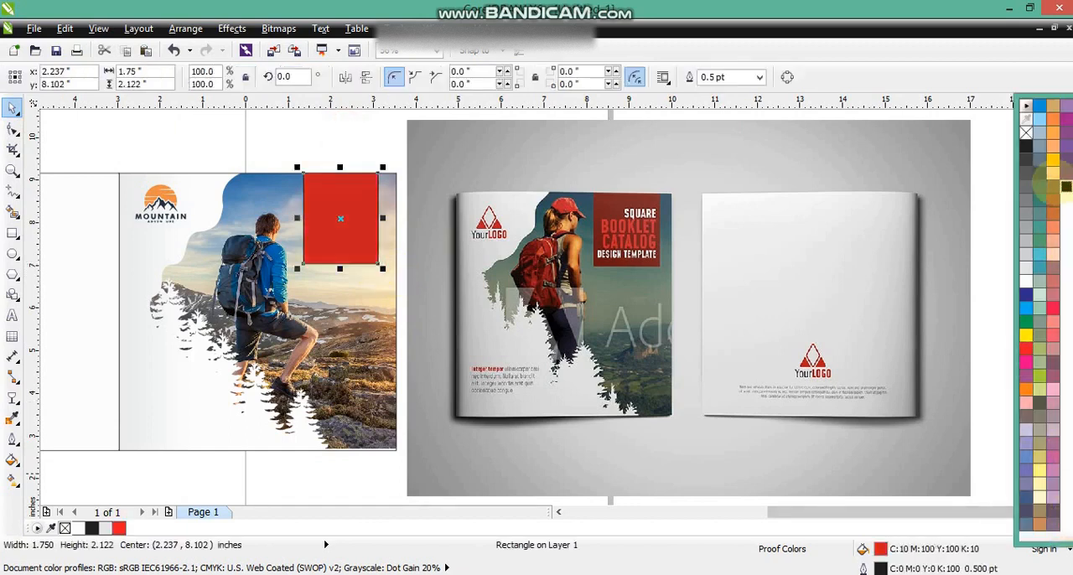
ctrl+click(1066, 186)
right_click(1026, 133)
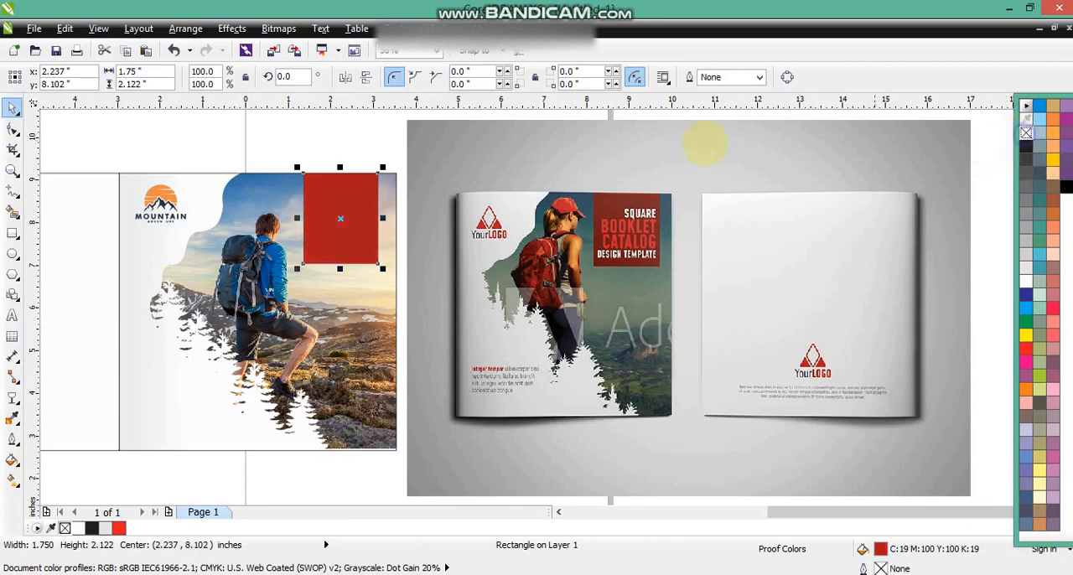
drag(339, 268, 339, 257)
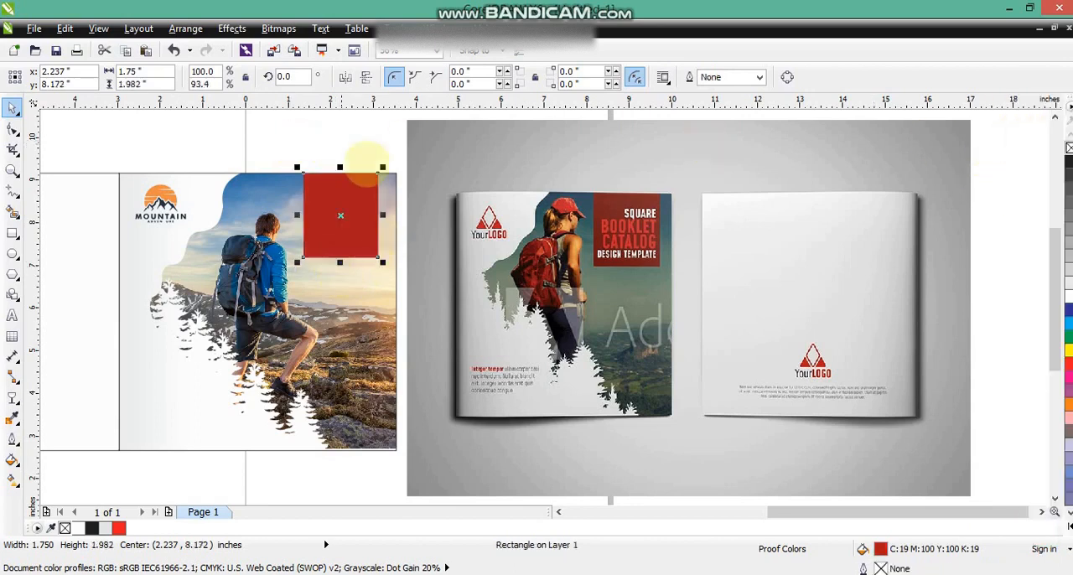
click(373, 132)
- Add the artistic text "SQUARE BOOKLET CATALOG DESIGN TEMPLATE" on four lines, starting on the left square
click(12, 170)
drag(96, 132, 731, 450)
click(13, 315)
click(68, 305)
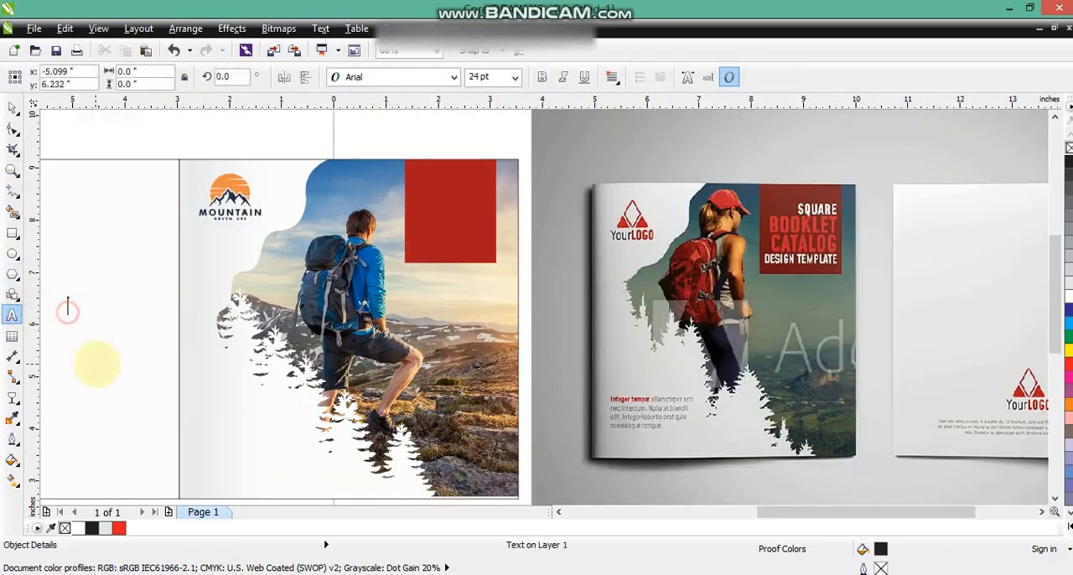
text(SU)
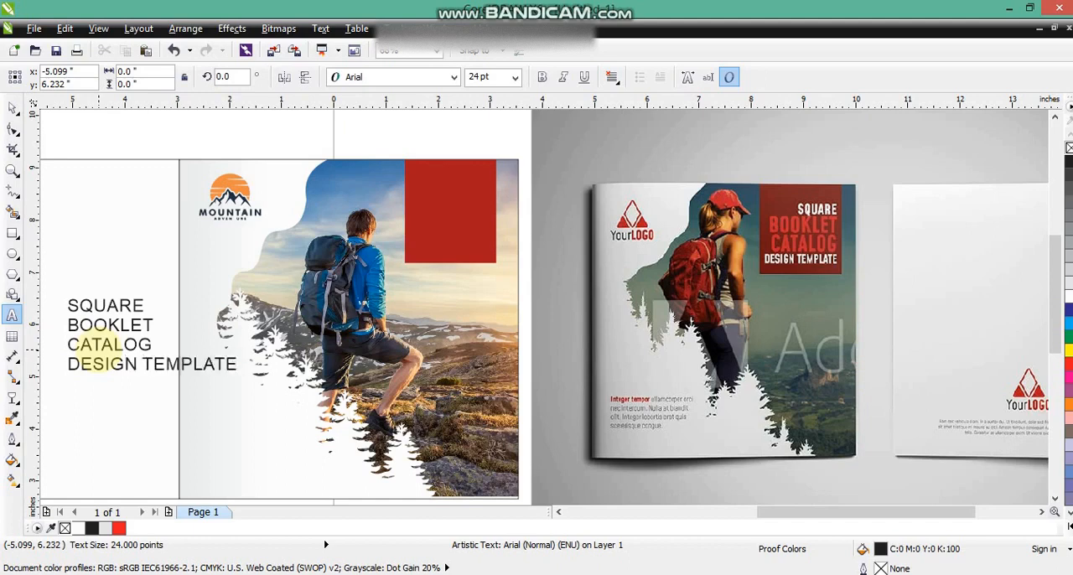
- Replace the whole text with "MOUNTAIN" and "ADVENTURE" on two lines, matching the logo's wording
key(shift+Up)
key(shift+Up)
key(shift+Up)
key(shift+Up)
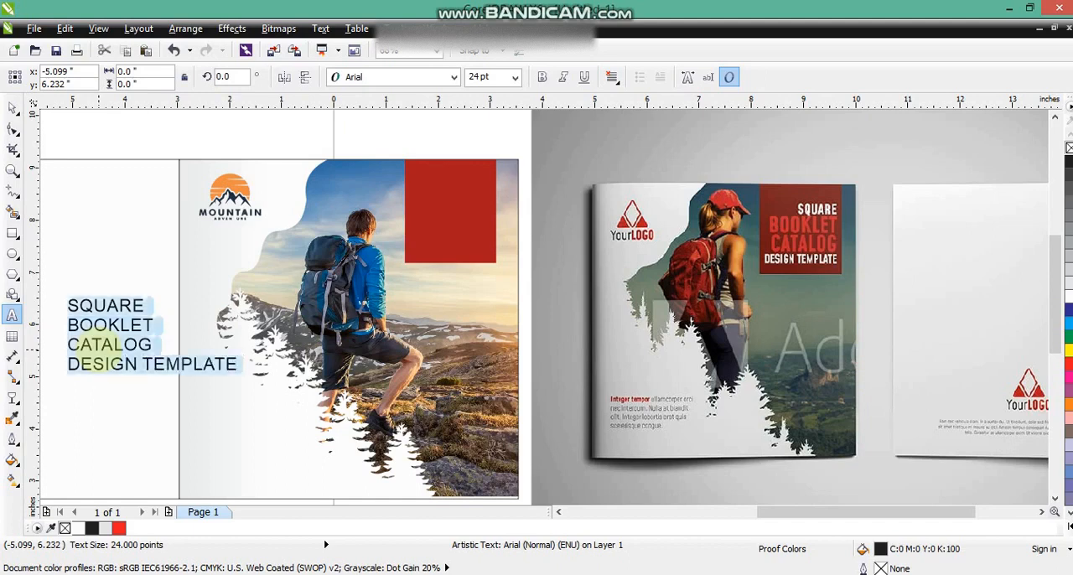
text(MOUNTAIN)
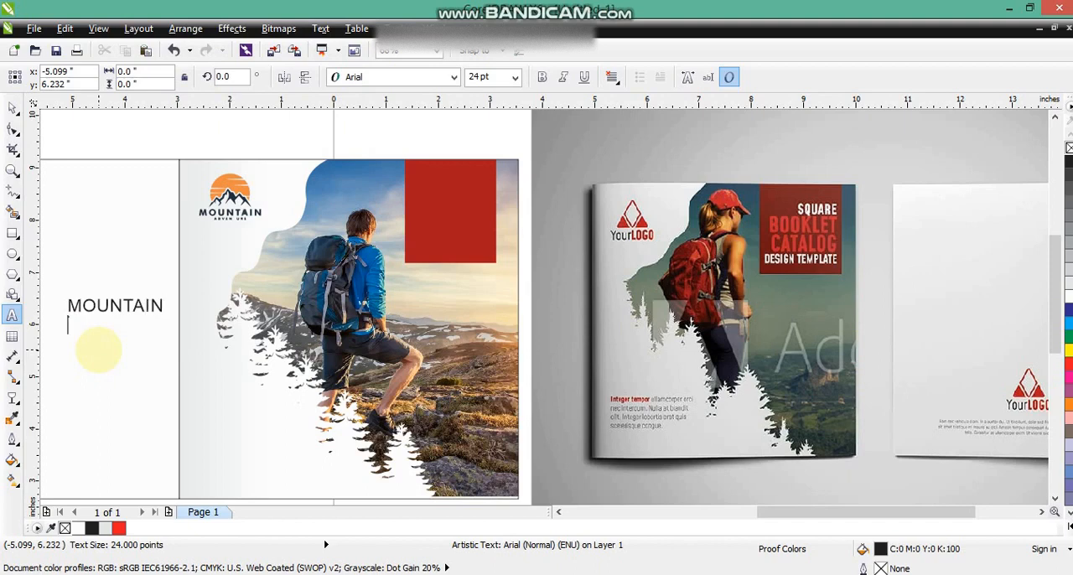
click(11, 170)
drag(168, 210, 308, 242)
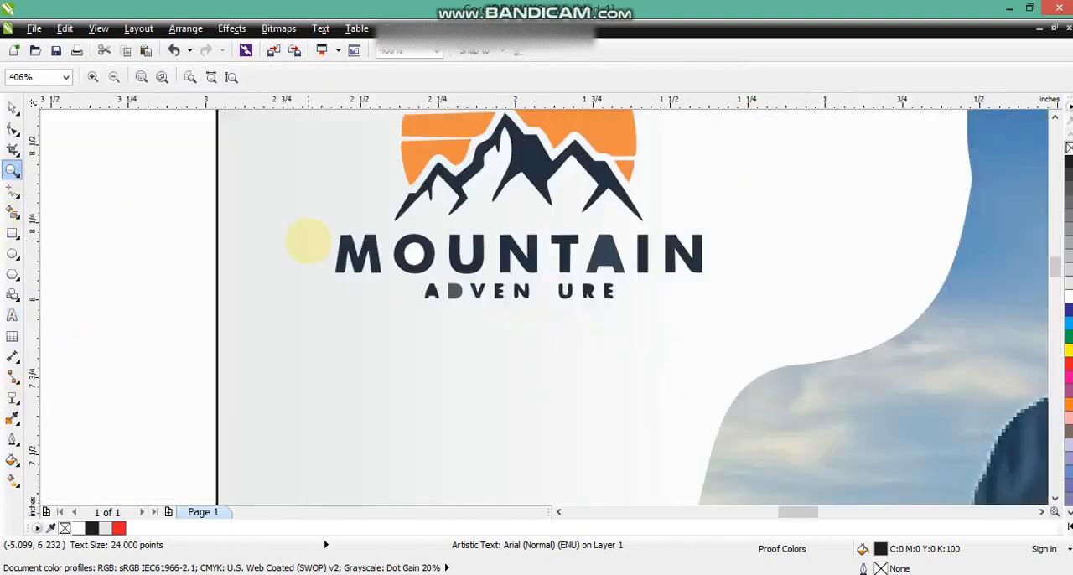
right_click(307, 240)
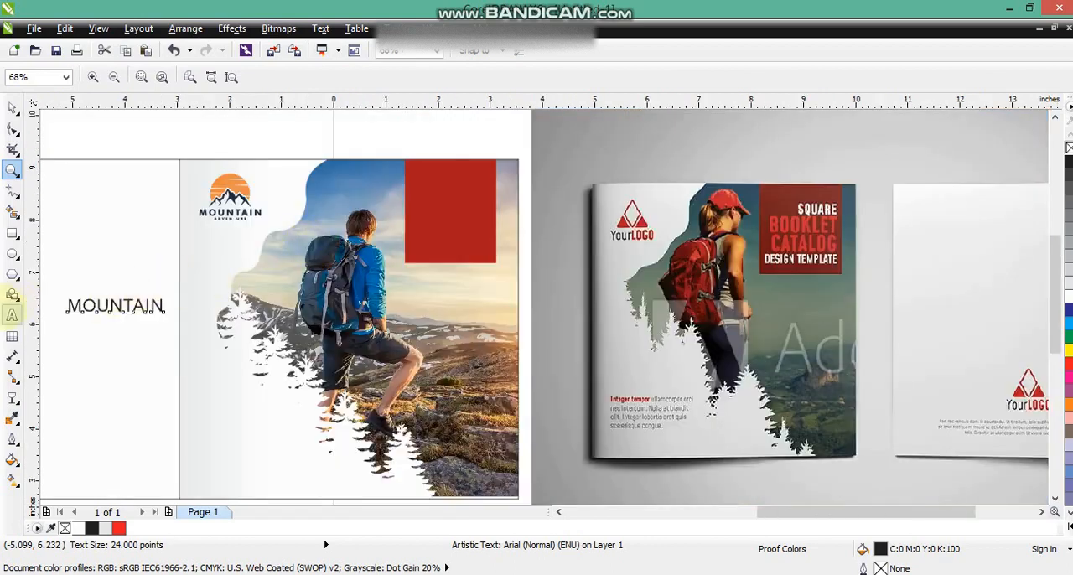
click(12, 316)
key(Return)
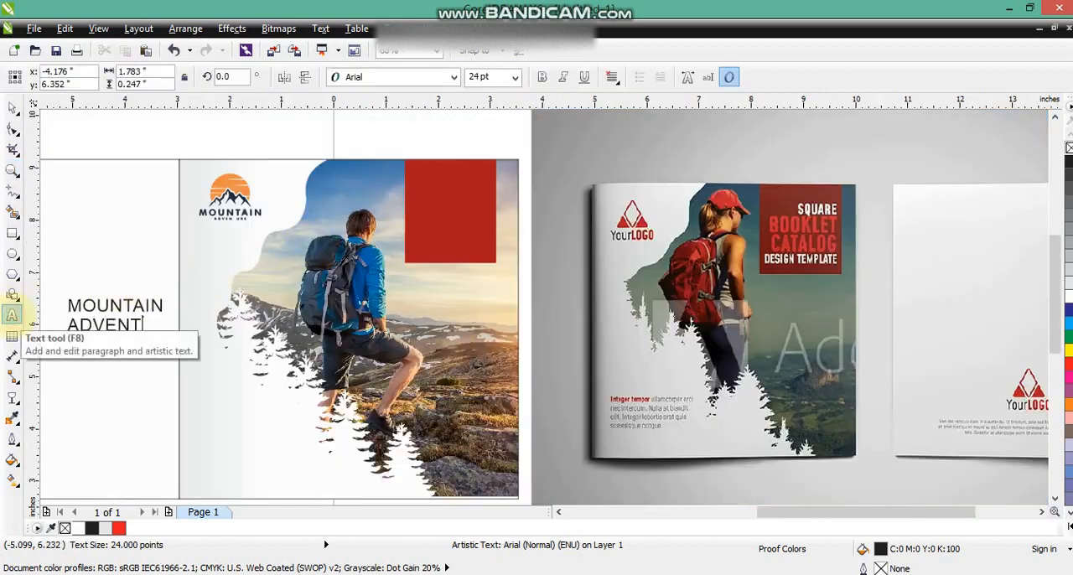
text(ADVENTURE)
- Set the title's font to Zurich BdXCn BT and break it apart into separate lines
click(12, 107)
click(397, 76)
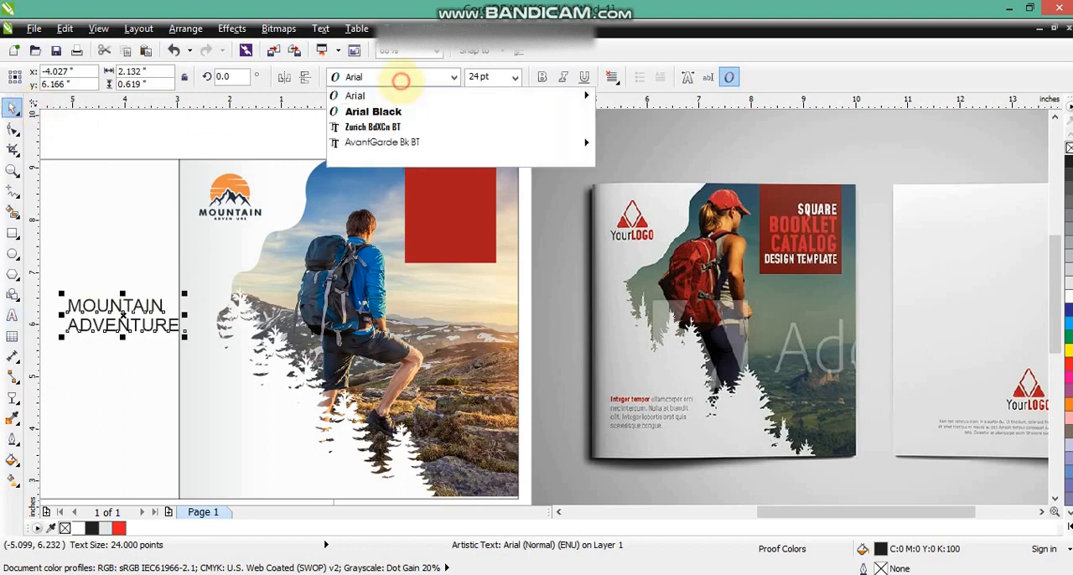
click(373, 126)
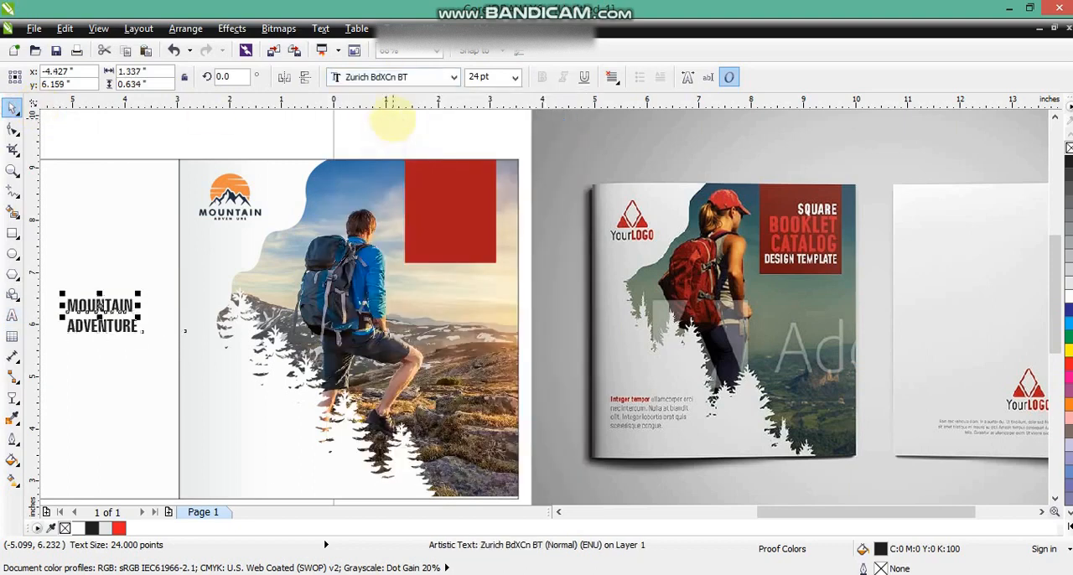
- Place both title lines on the red rectangle in white and shorten the rectangle to about 1.5 inches high
drag(114, 327, 461, 223)
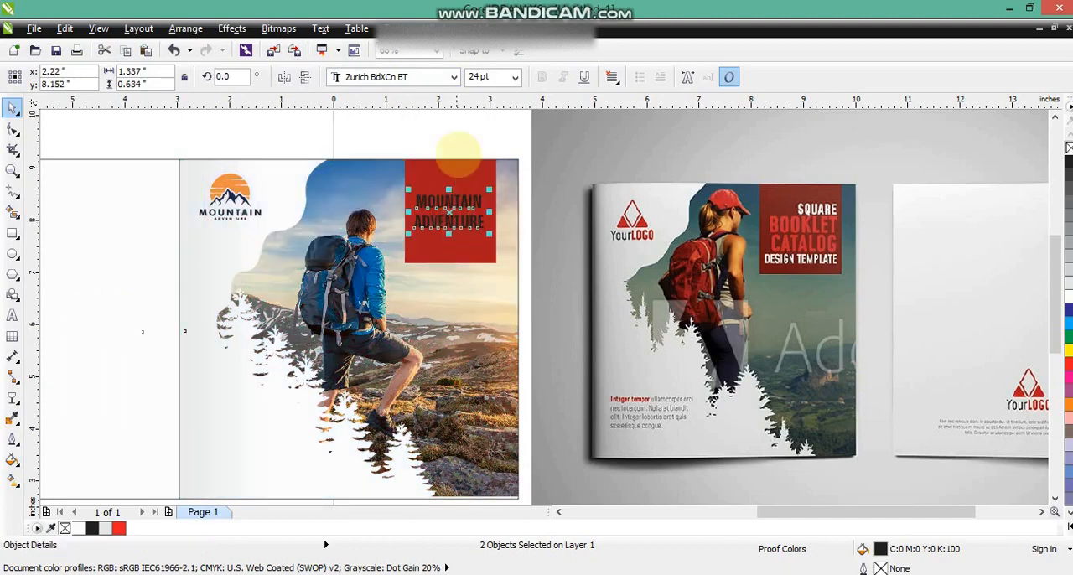
click(78, 528)
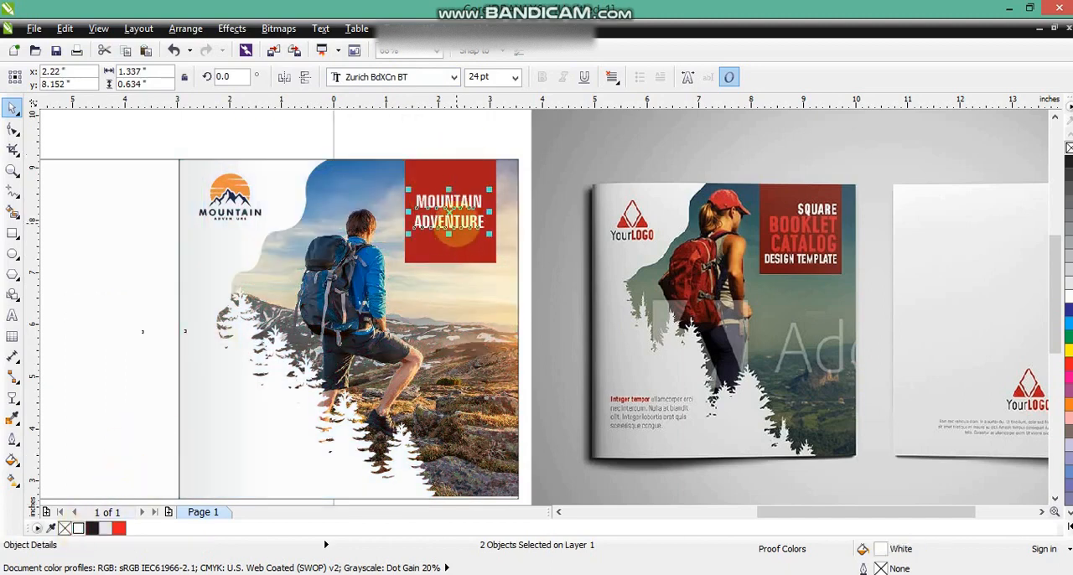
click(451, 250)
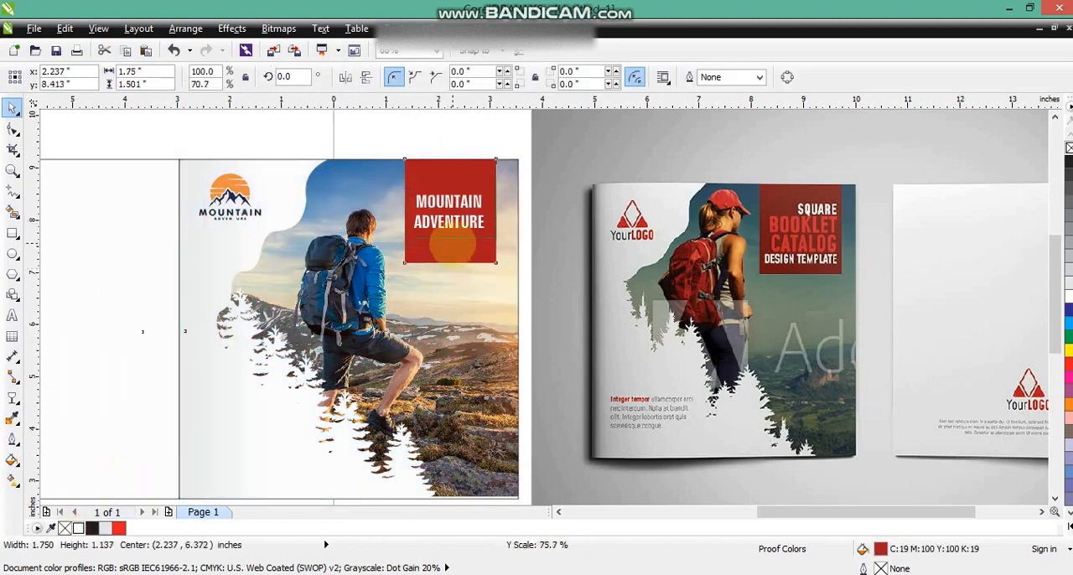
- Place a smaller copy of the ADVENTURE line, about 16.6 pt, in the lower-left area of the cover and fill it black
drag(453, 244, 246, 445)
click(466, 222)
shift+click(476, 203)
click(138, 283)
click(91, 528)
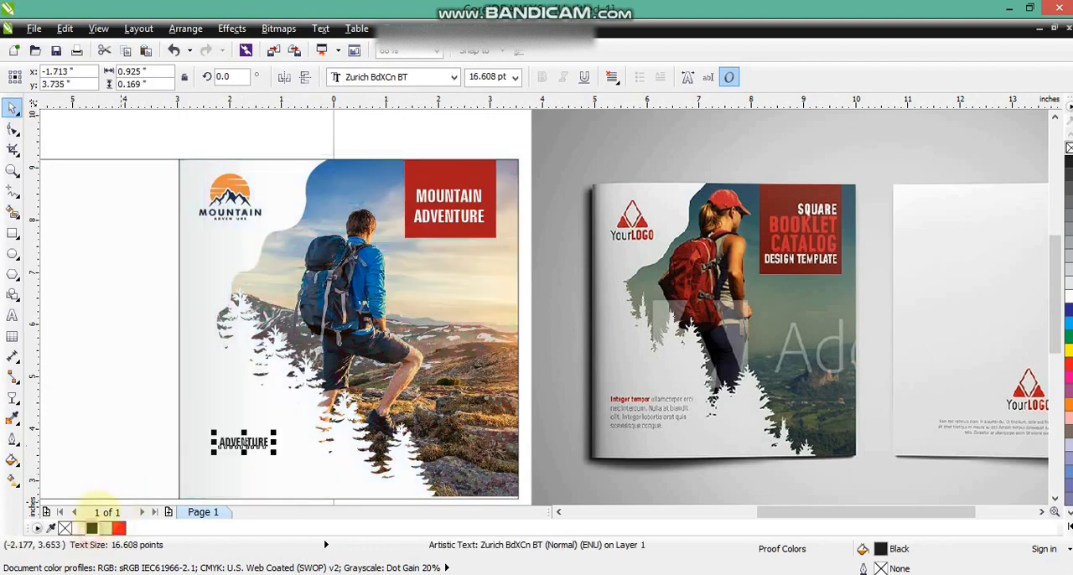
- Replace the small black ADVENTURE text with "ABOUT:" followed by three lines of random placeholder letters
click(11, 315)
key(ctrl+a)
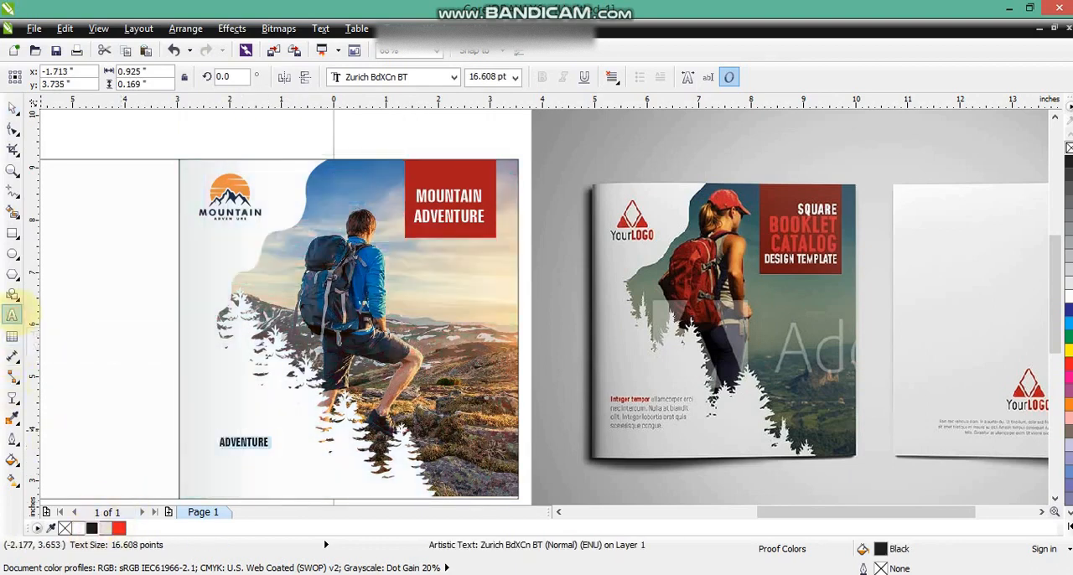
text(ABOUT:)
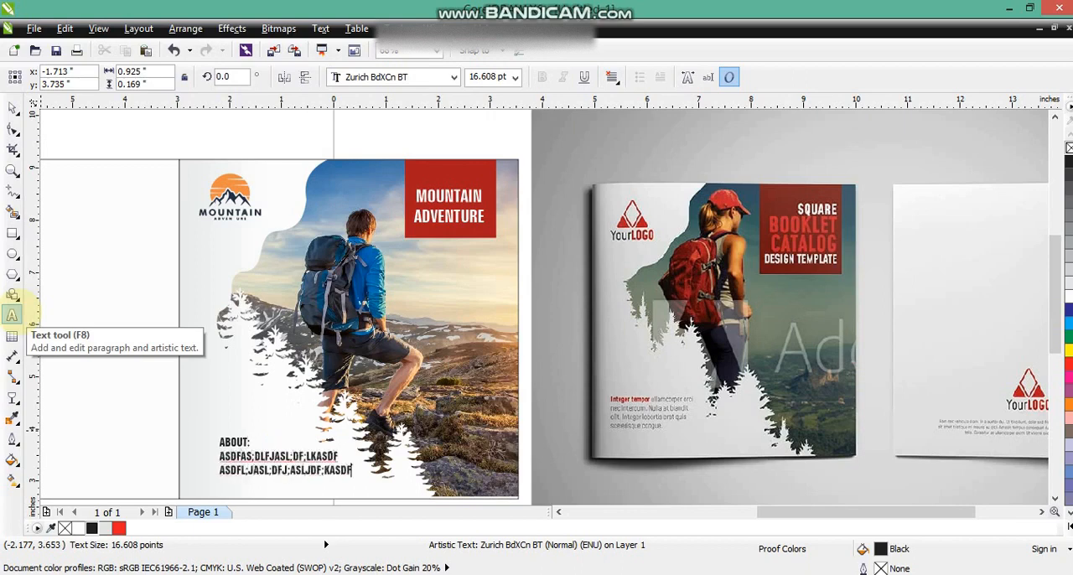
key(Return)
text(ASL;DKFJ;ASLJDF;ASJ;DFJL;ASDF)
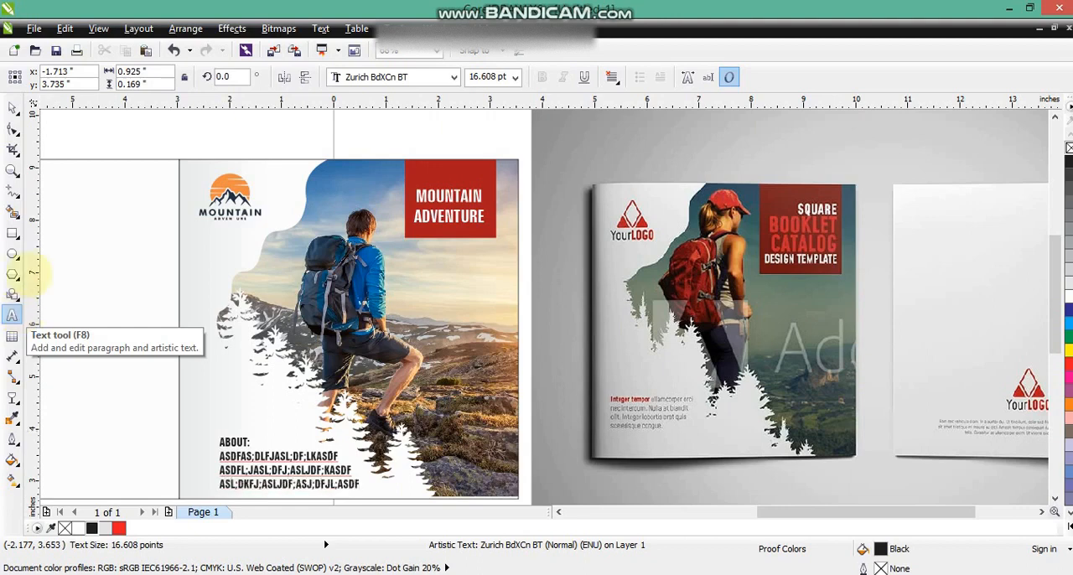
- Scale the ABOUT text block down to about 10.6 pt in the front cover's lower-left area and deselect it
click(12, 107)
drag(365, 492, 274, 458)
scroll(369, 394, down, 2)
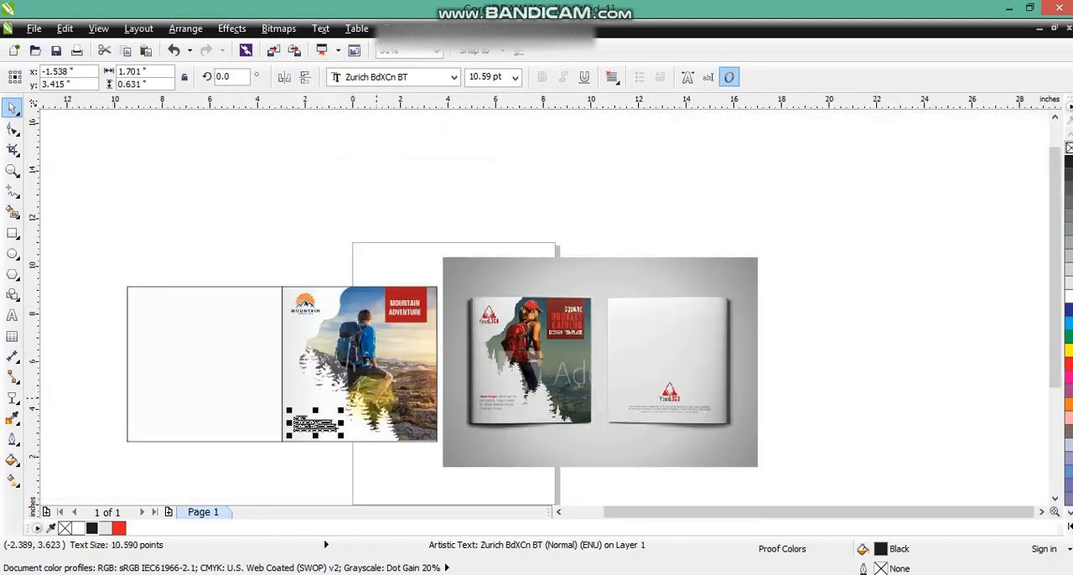
key(Escape)
- Fill the blank back cover square with a linear gradient from 10% black at the spine to white
click(239, 293)
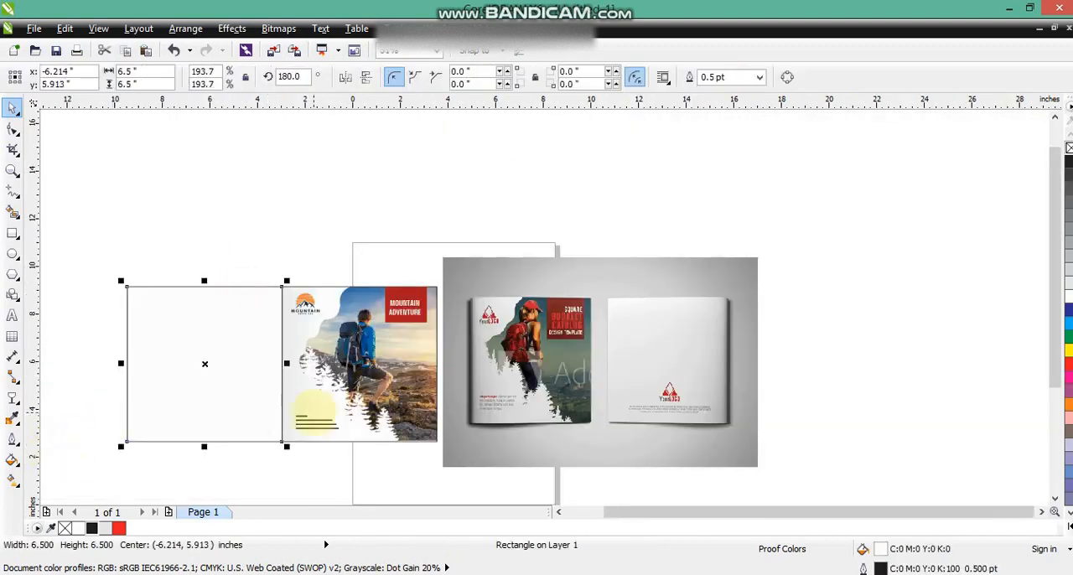
click(105, 527)
key(g)
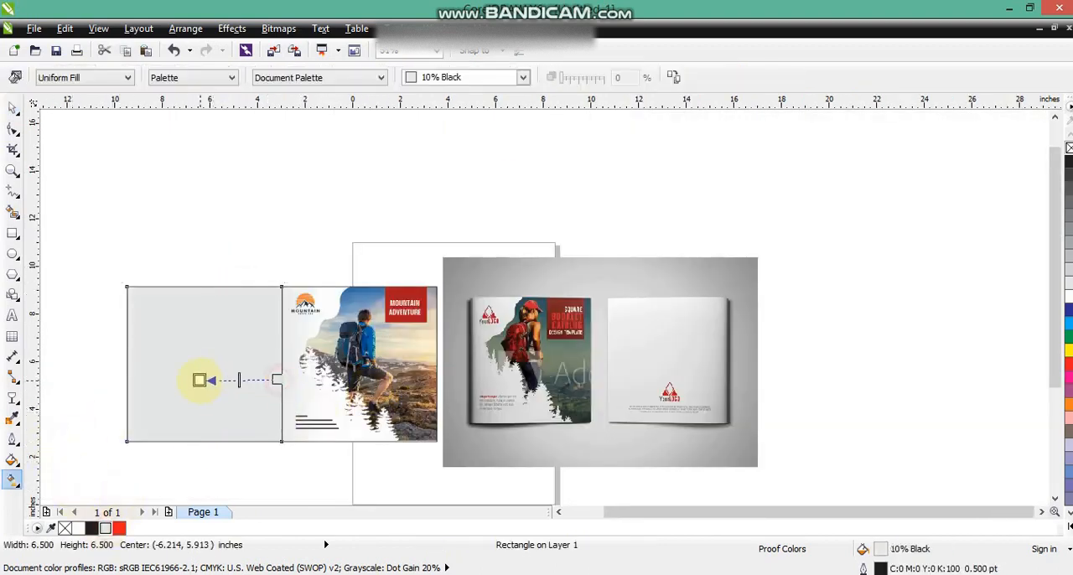
drag(200, 380, 282, 380)
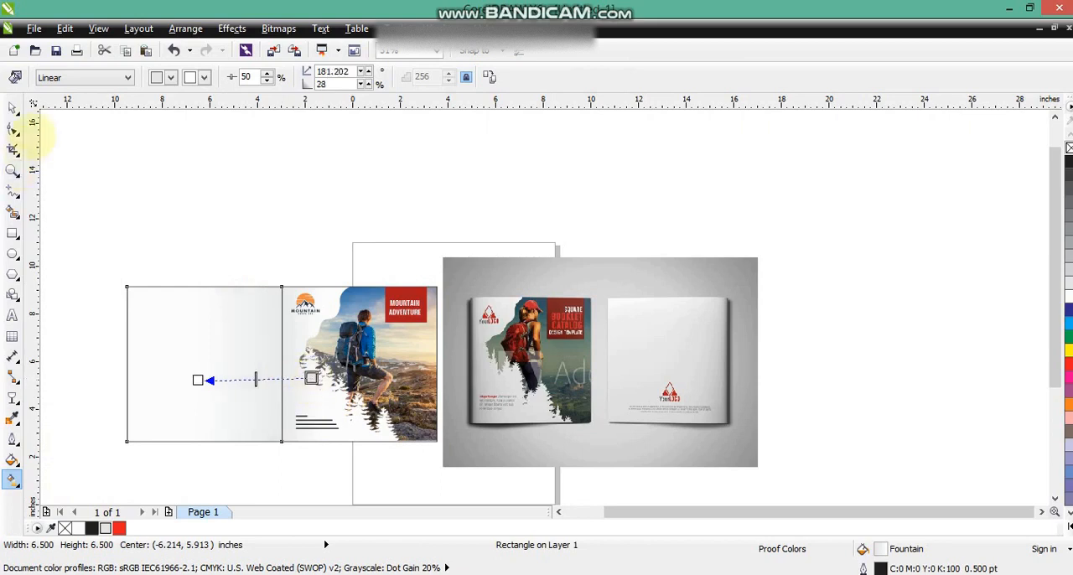
- Place a copy of the Mountain Adventure logo, about 1.19 by 0.89 inches, centred in the lower part of the back cover
click(14, 107)
drag(229, 242, 203, 411)
click(240, 467)
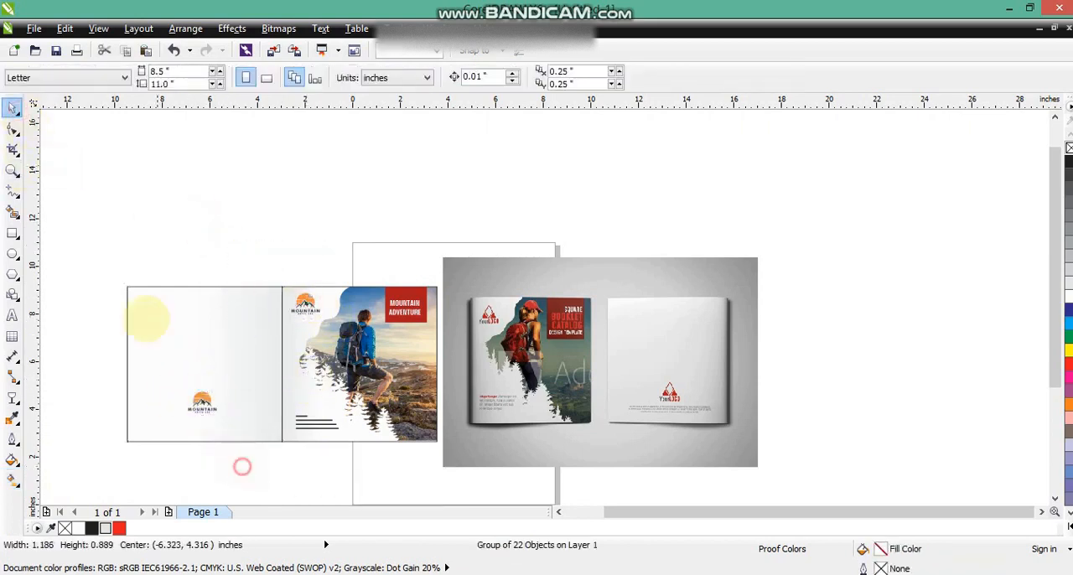
drag(105, 251, 437, 461)
key(shift+F2)
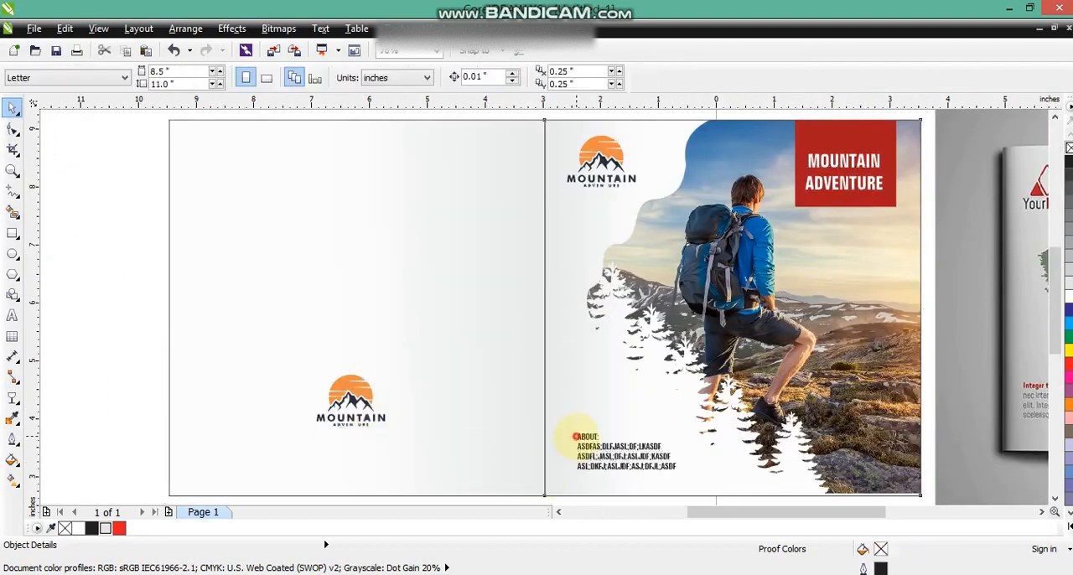